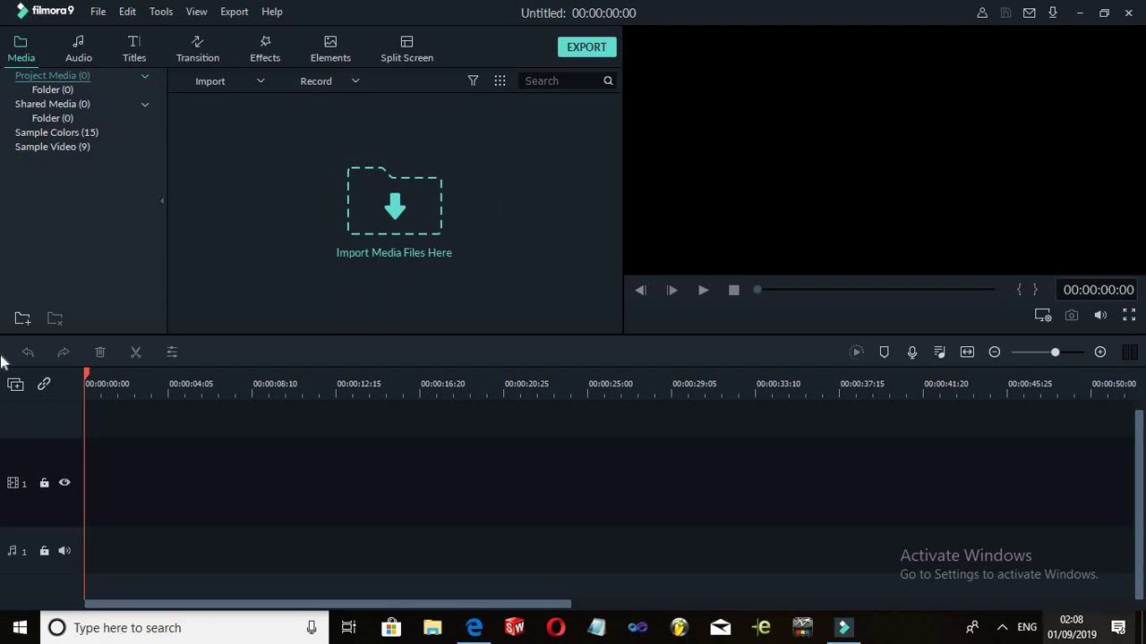
Create a new project with the 1:1 (Instagram) aspect ratio.
left_click(97, 12)
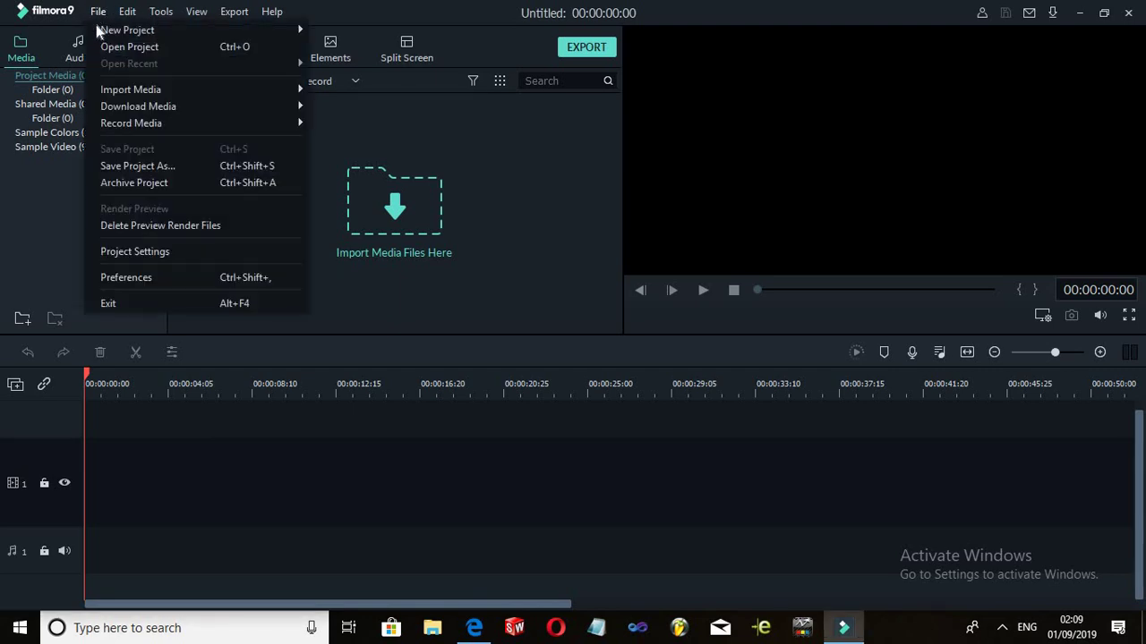
mouse_move(98, 26)
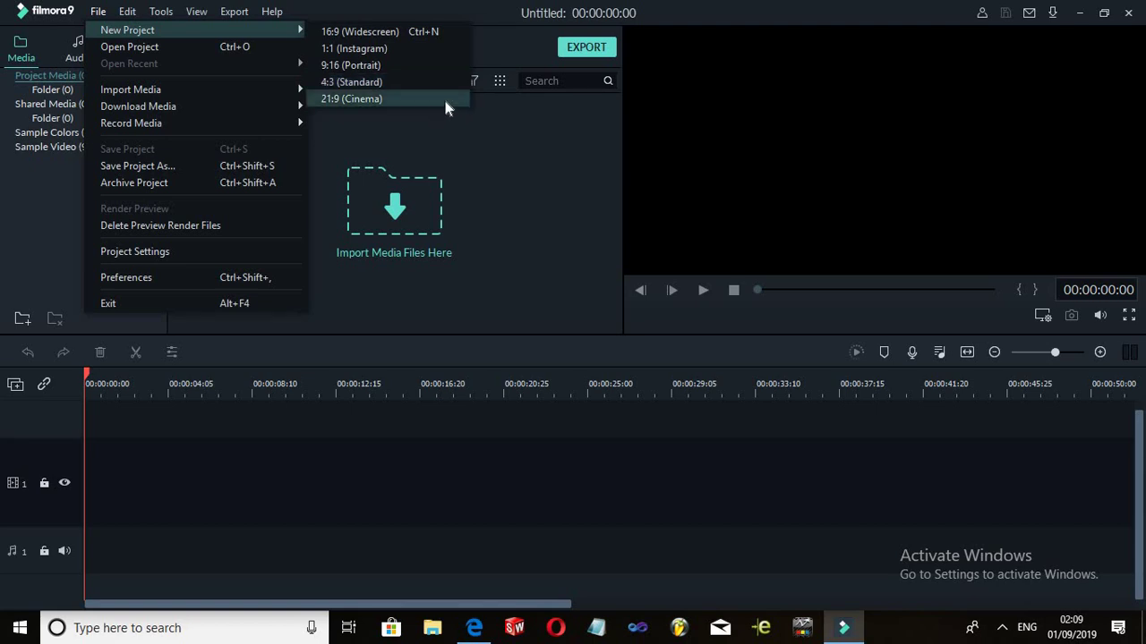
left_click(372, 49)
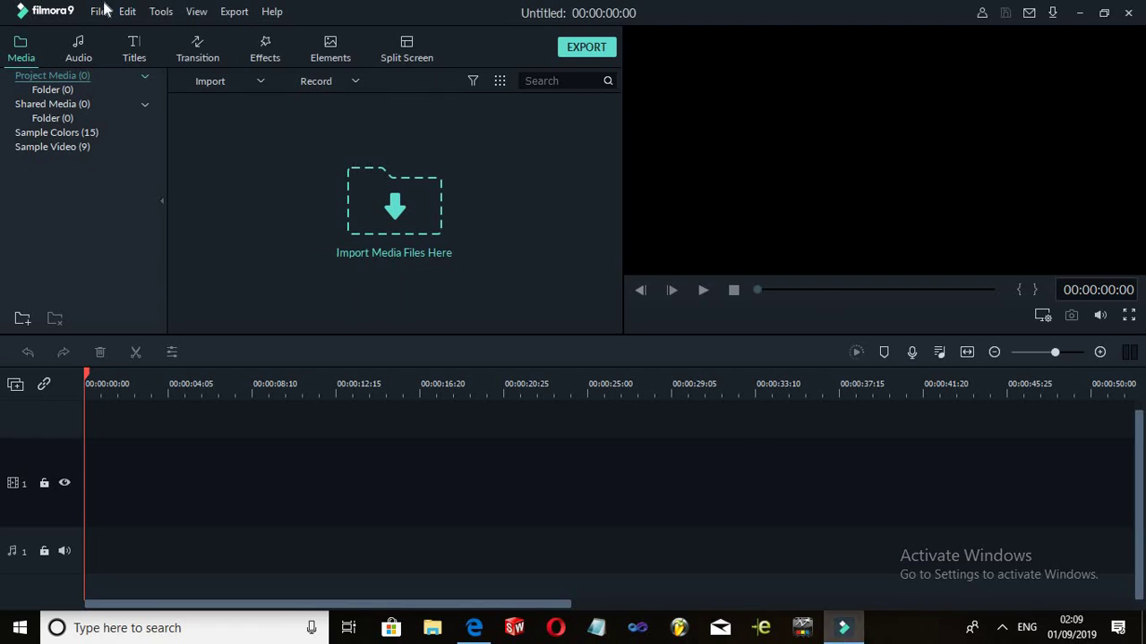
left_click(102, 12)
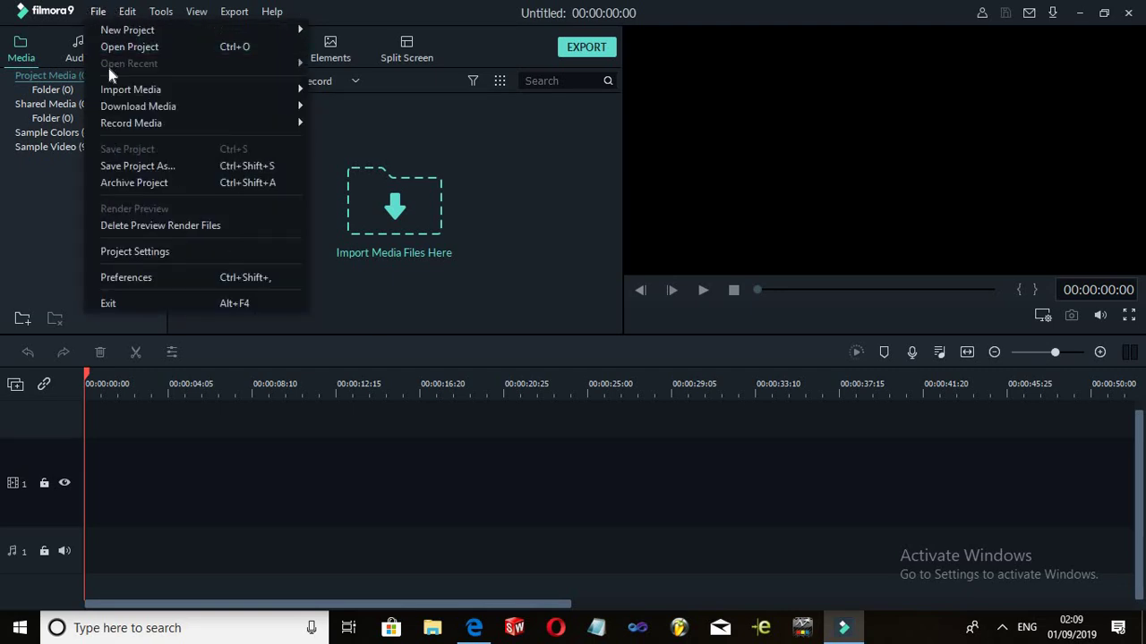
left_click(404, 6)
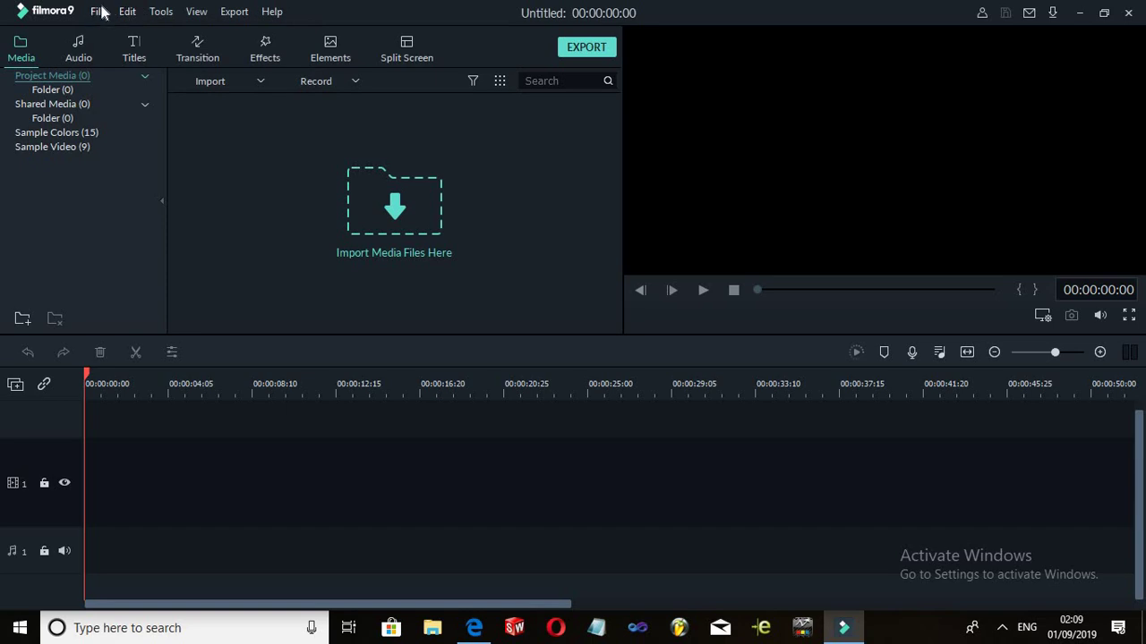
Open the project settings for the new project.
left_click(99, 14)
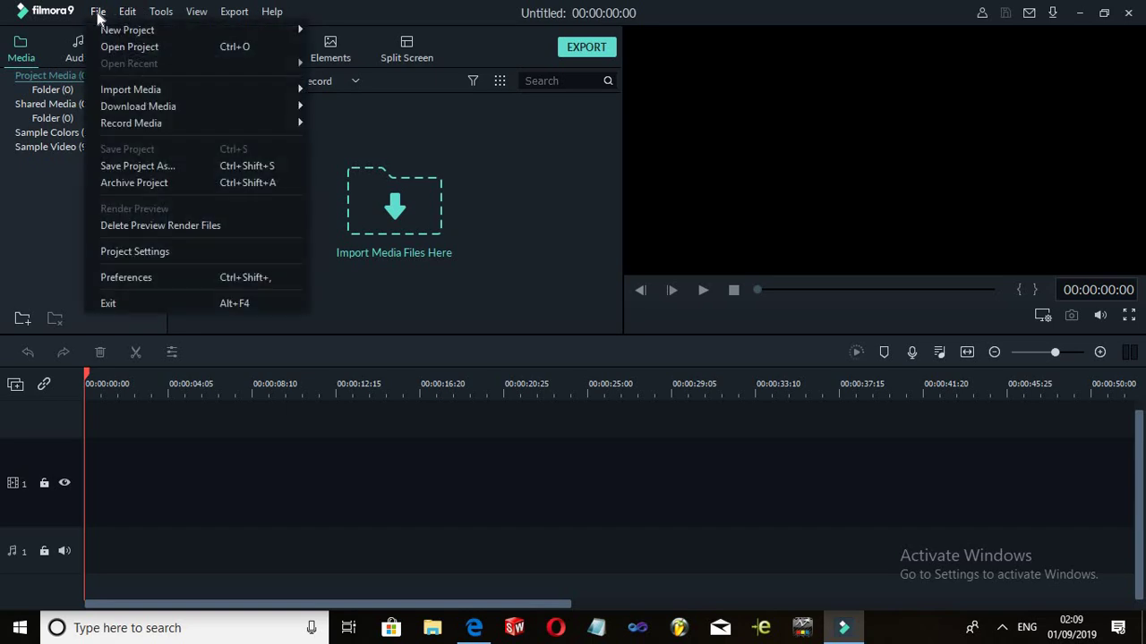
left_click(171, 252)
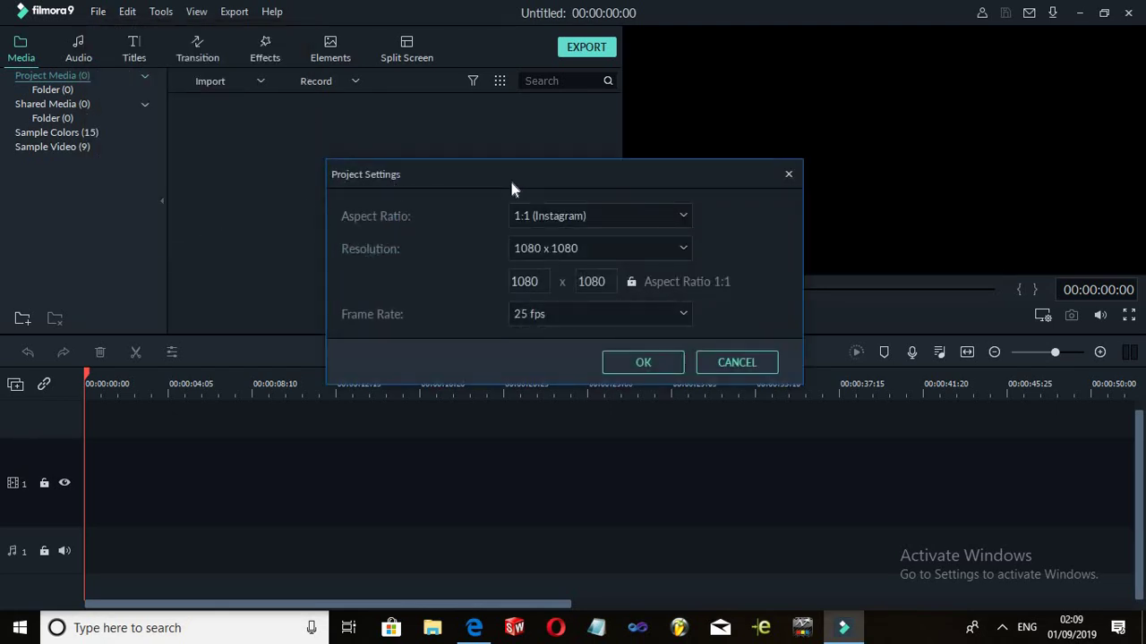
left_click_drag(513, 187, 517, 139)
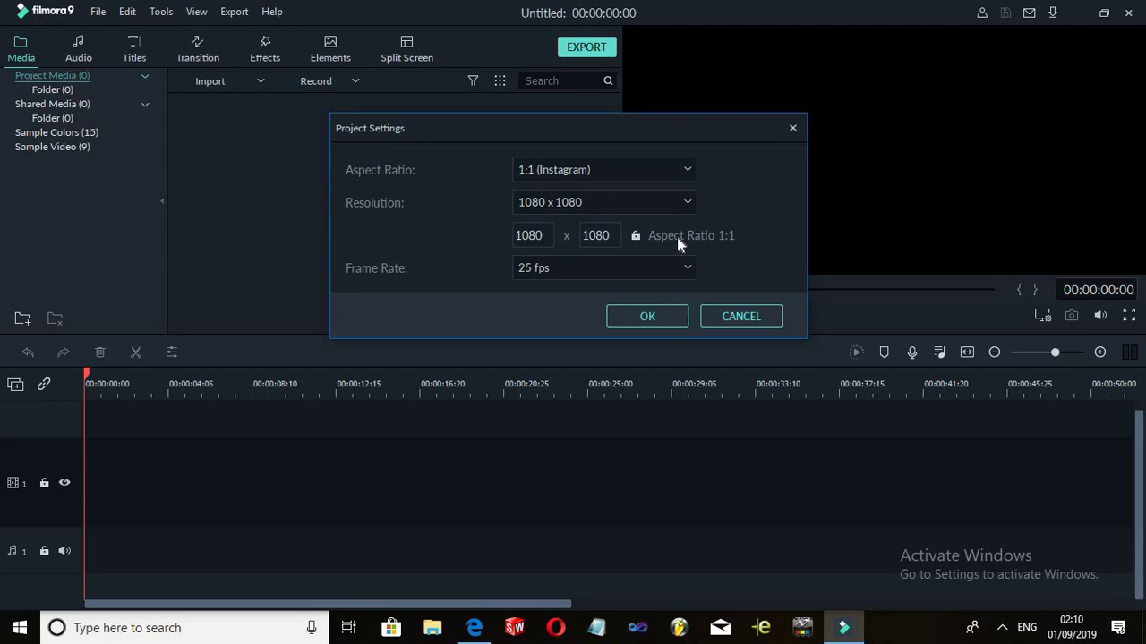
Enter a height of 1080 and switch the project's aspect ratio to Custom.
double_click(595, 236)
type("1080")
left_click(576, 169)
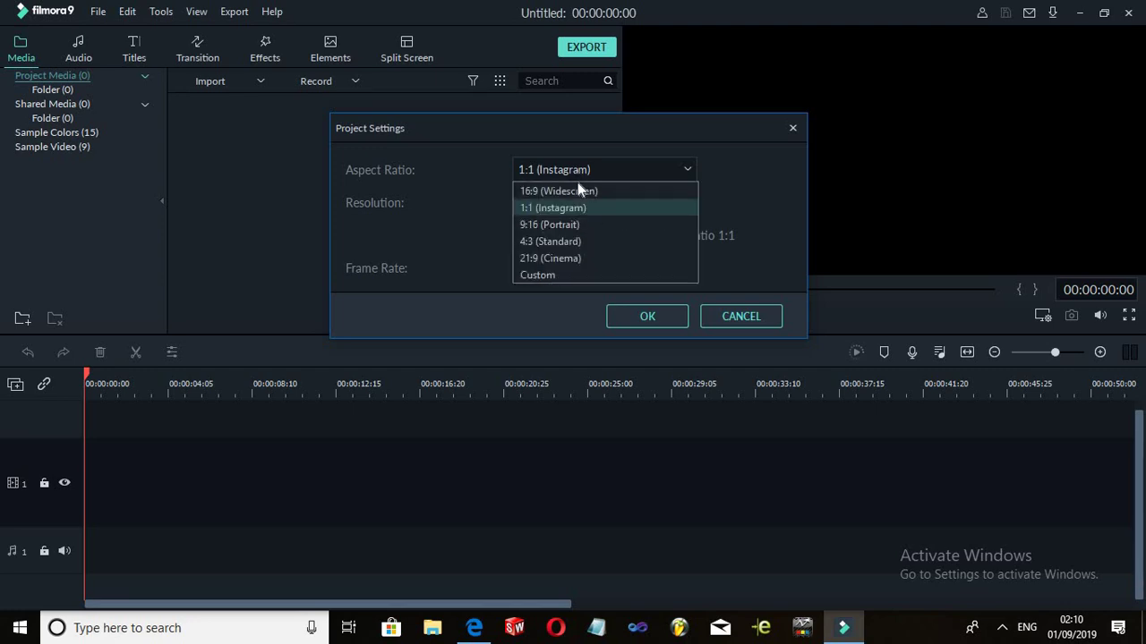
left_click(599, 276)
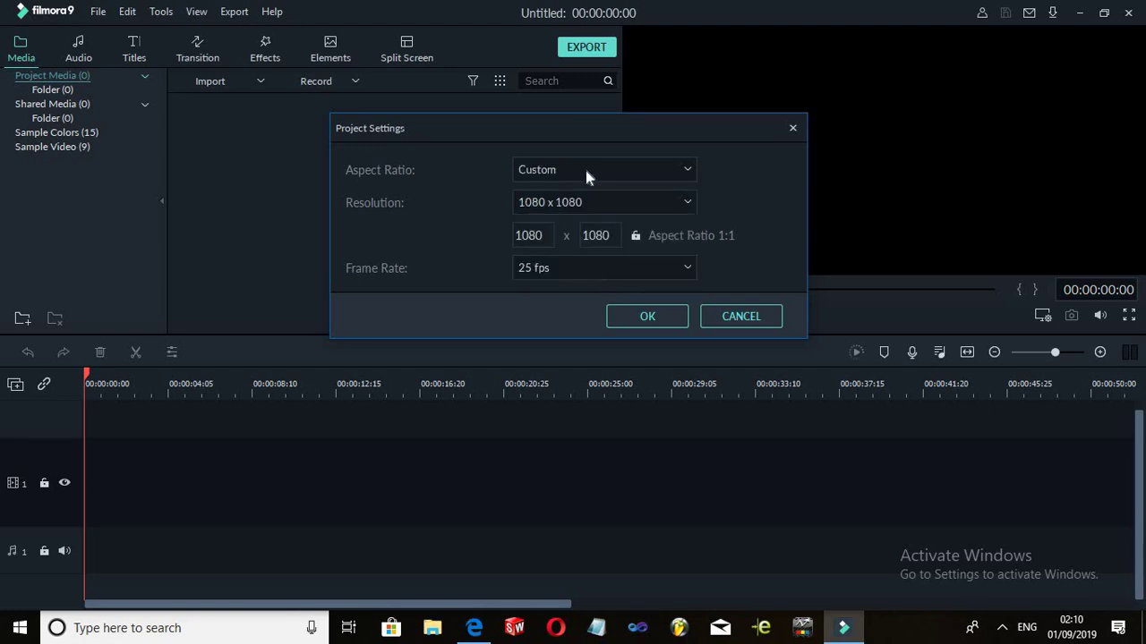
double_click(541, 235)
Set the project to the 16:9 (Widescreen) aspect ratio at 1920 x 1080 (Full HD) and 25 fps, and apply the settings.
left_click(571, 179)
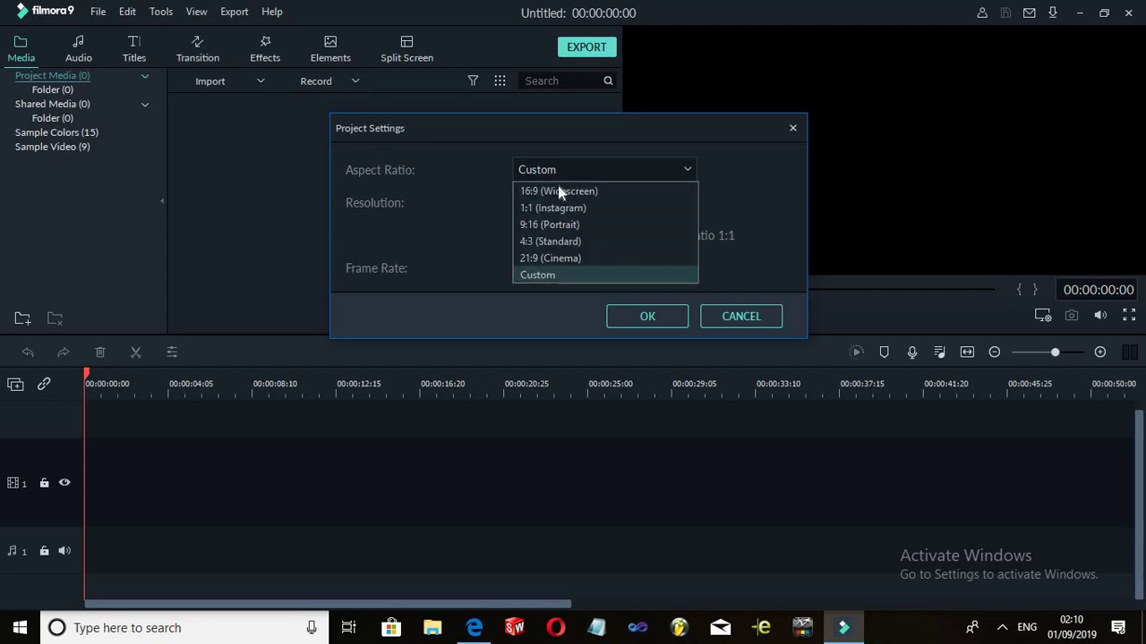
left_click(557, 187)
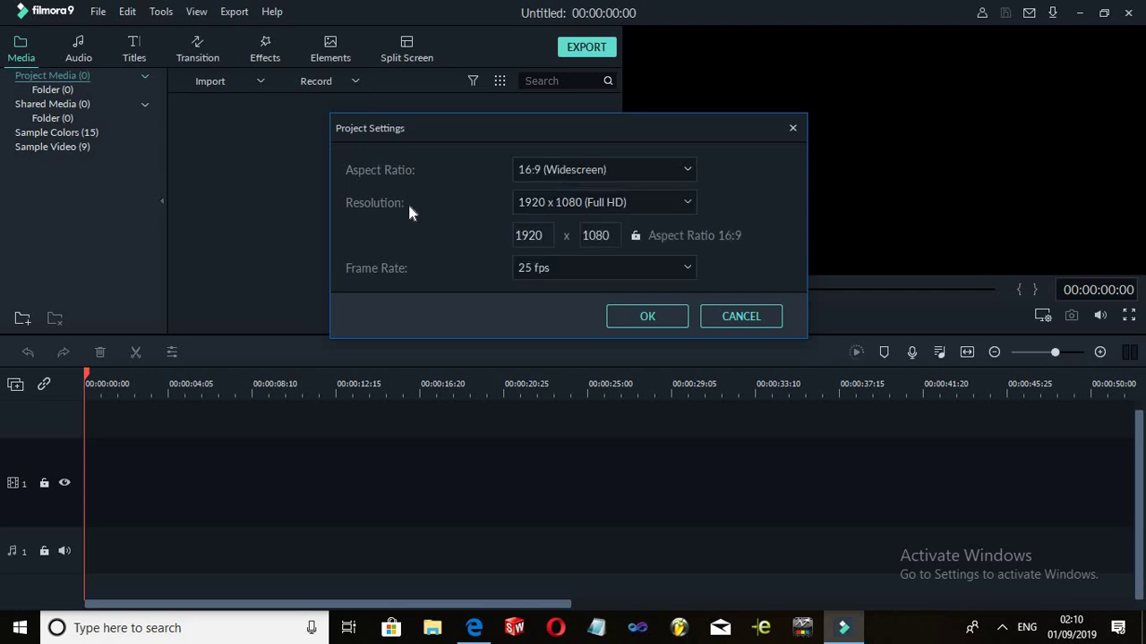
left_click(676, 210)
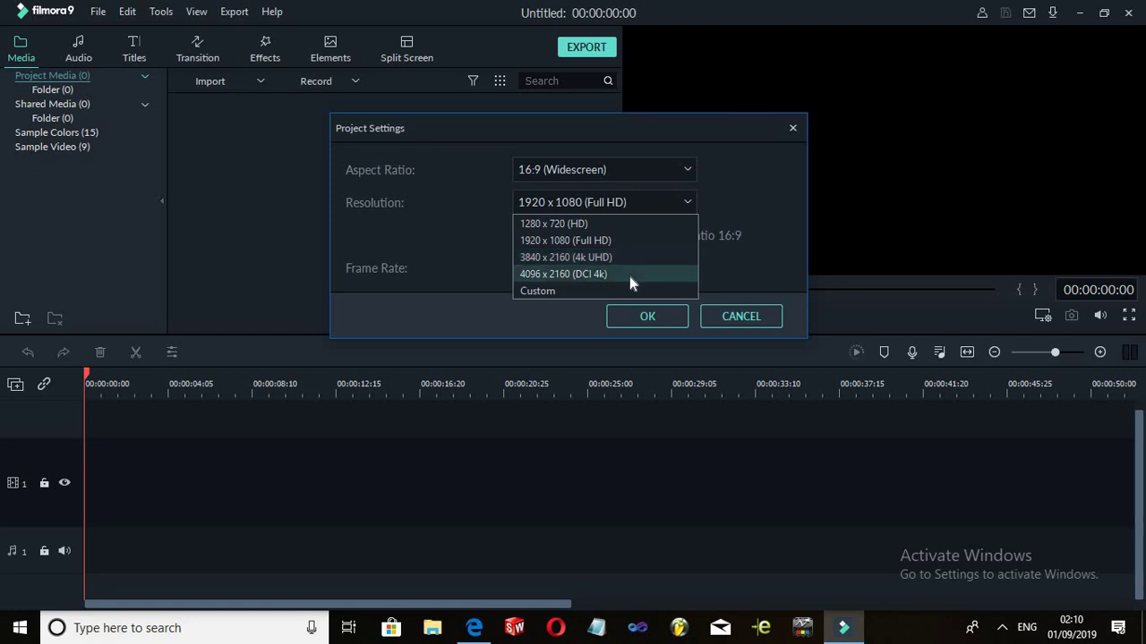
left_click(630, 204)
left_click(628, 199)
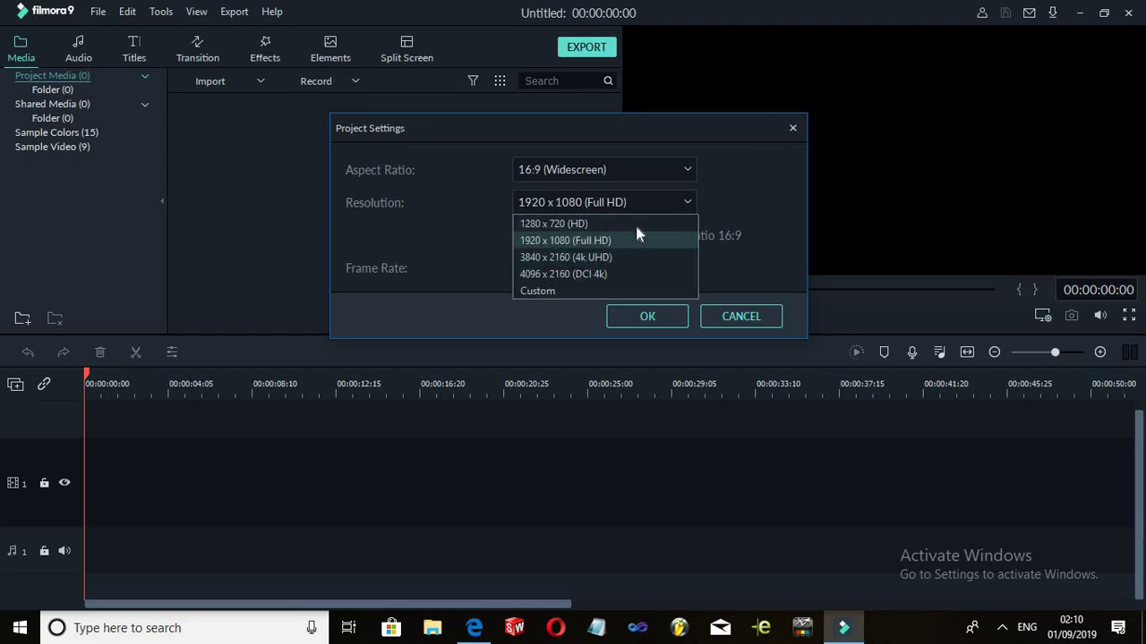
left_click(658, 205)
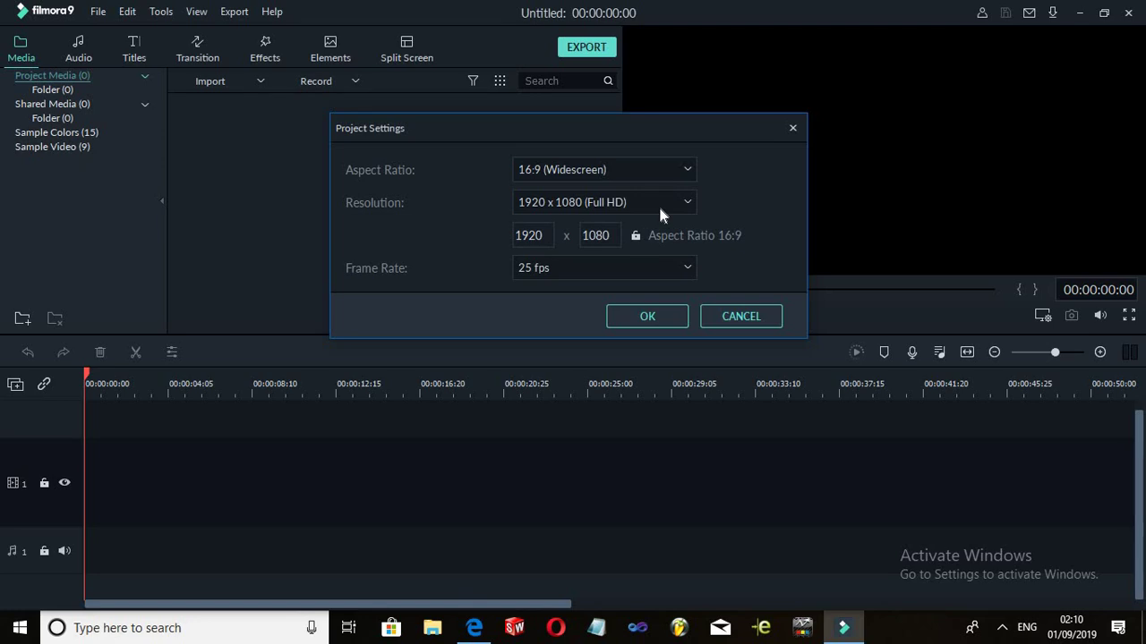
left_click(662, 260)
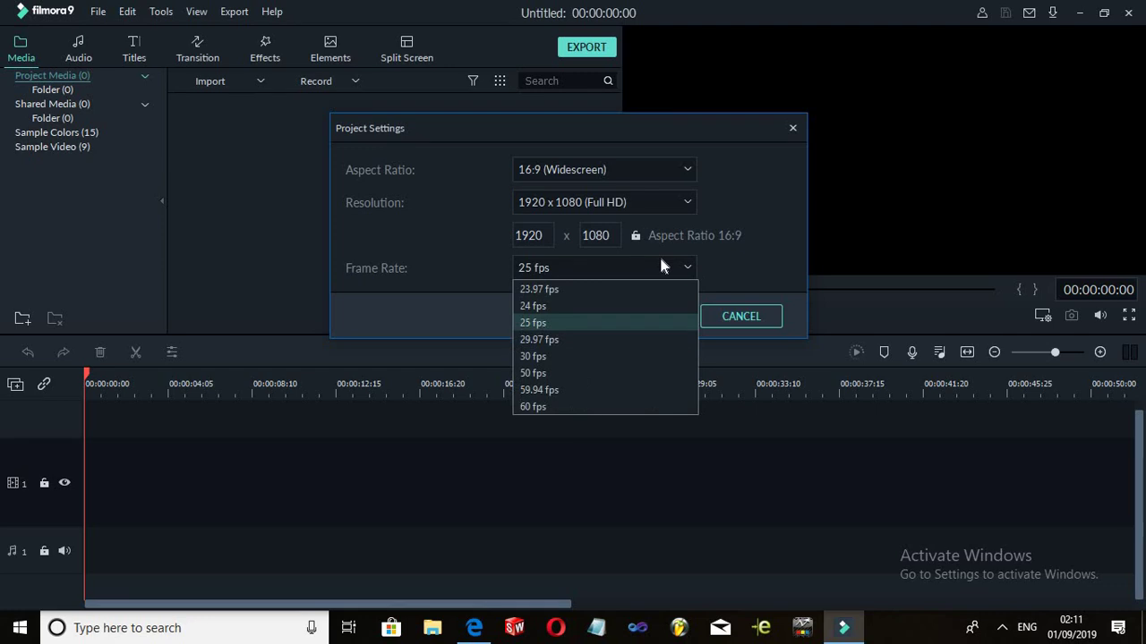
left_click(370, 289)
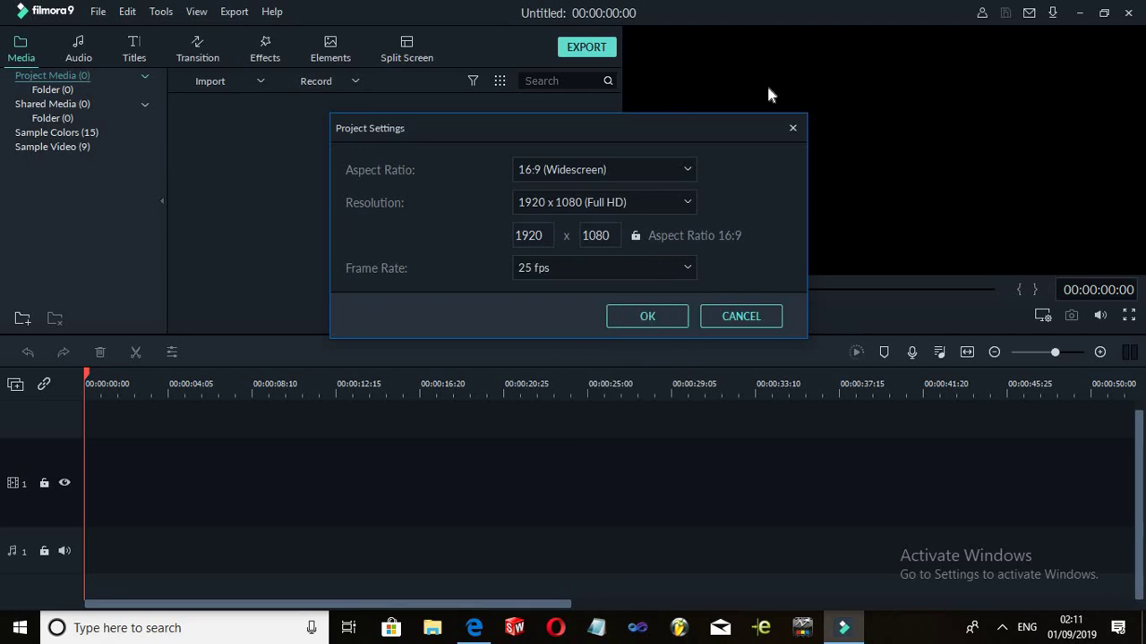
left_click(653, 320)
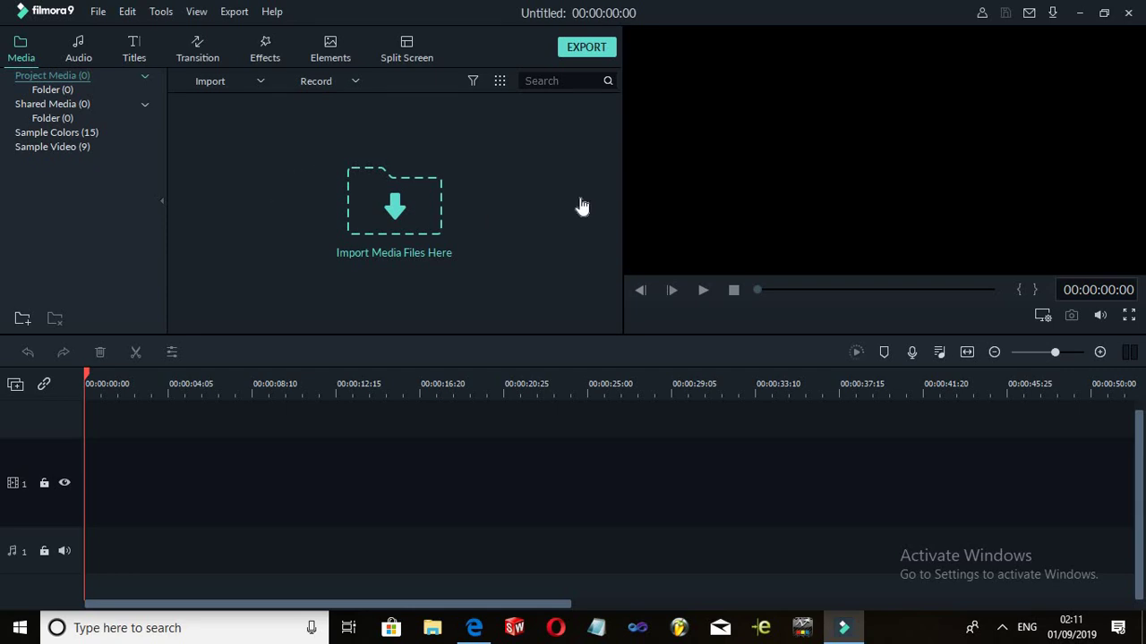
Start importing media into the project and browse to the Videos folder.
left_click(37, 76)
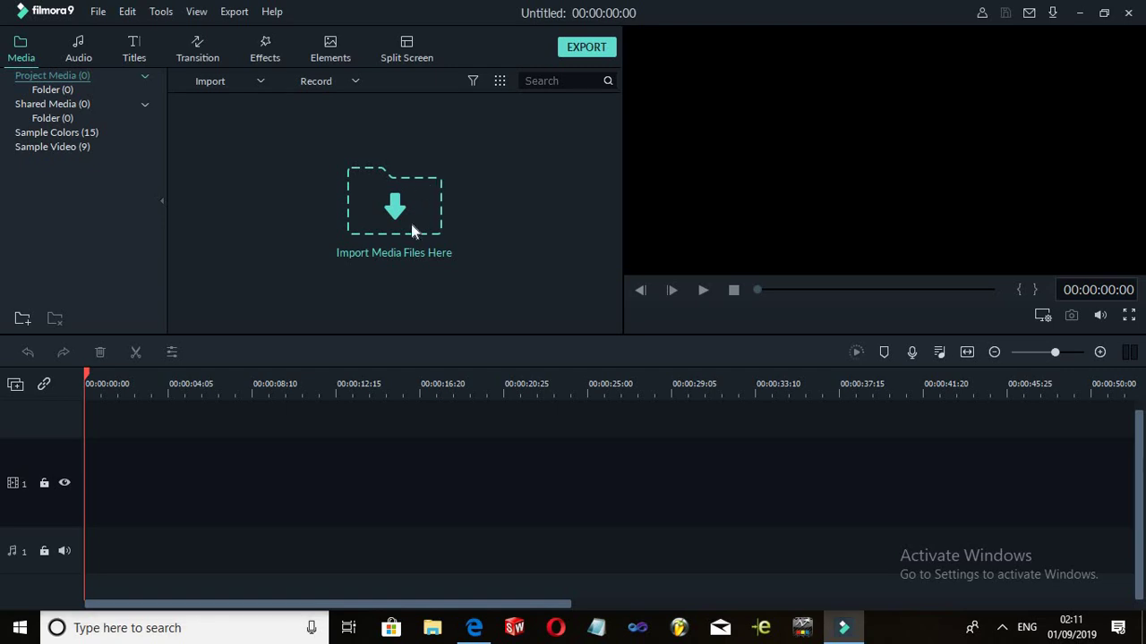
left_click(380, 253)
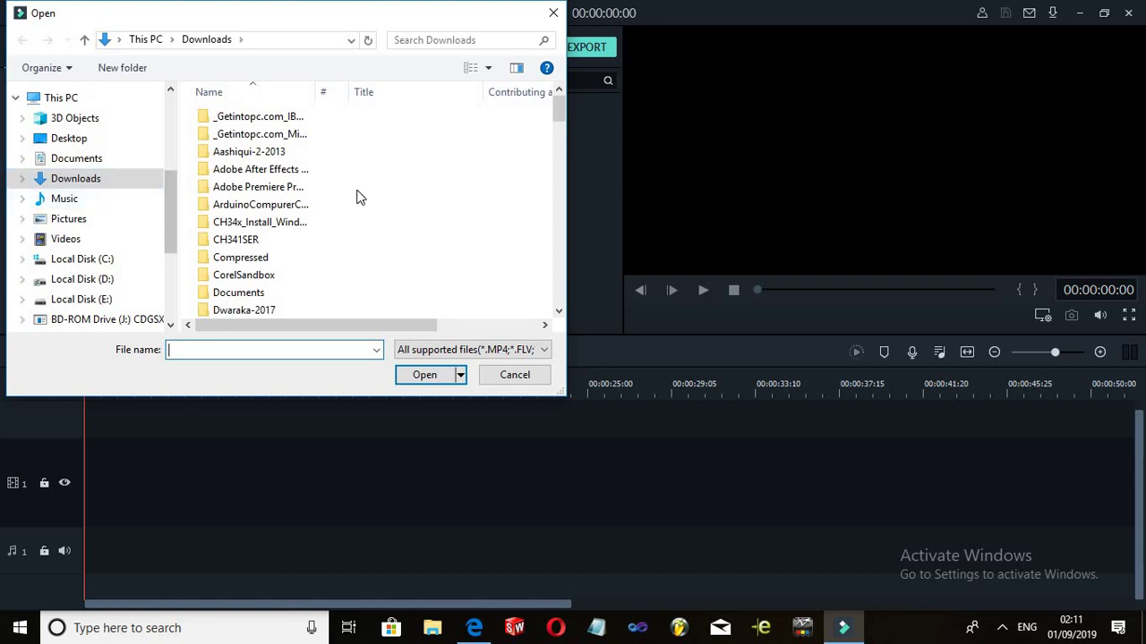
left_click(70, 239)
scroll(340, 179, "down", 3)
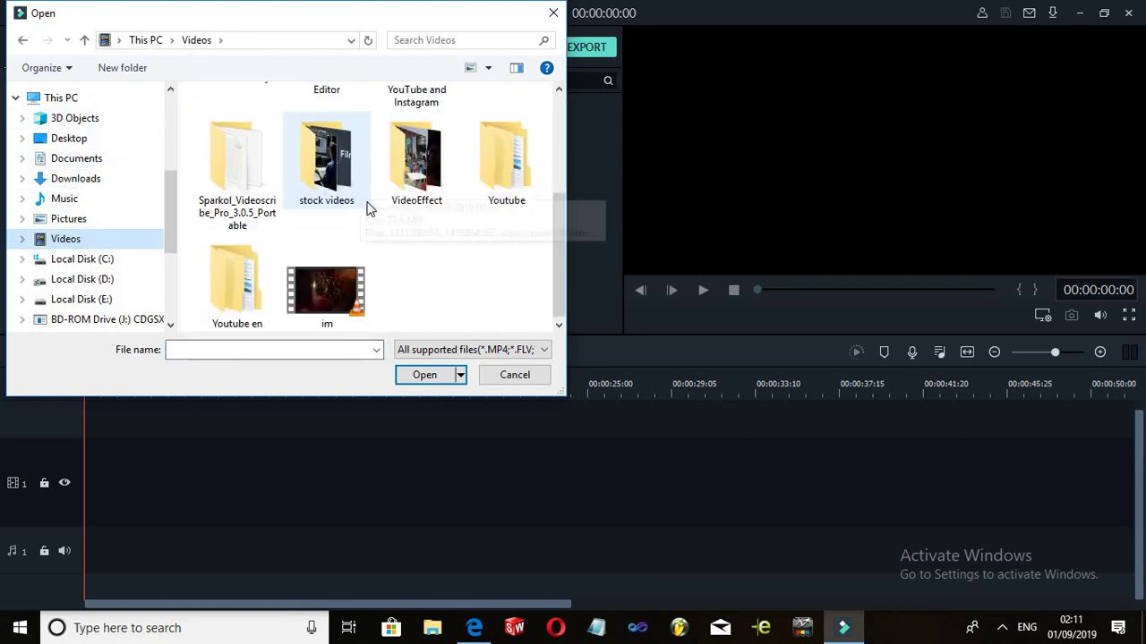
double_click(416, 166)
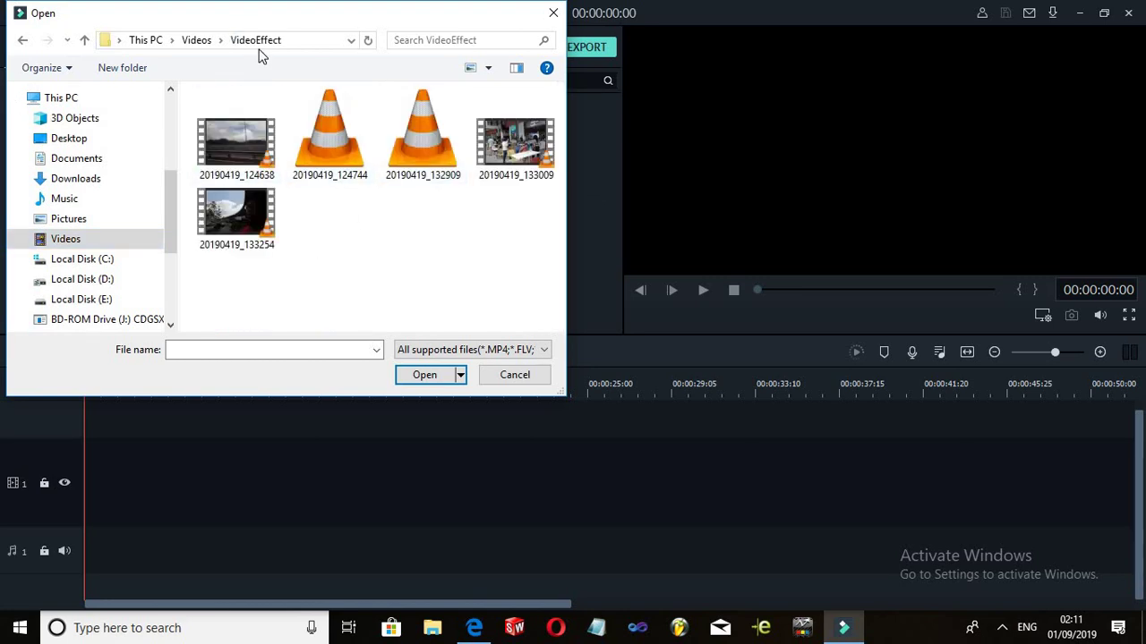
left_click(196, 40)
scroll(485, 206, "down", 3)
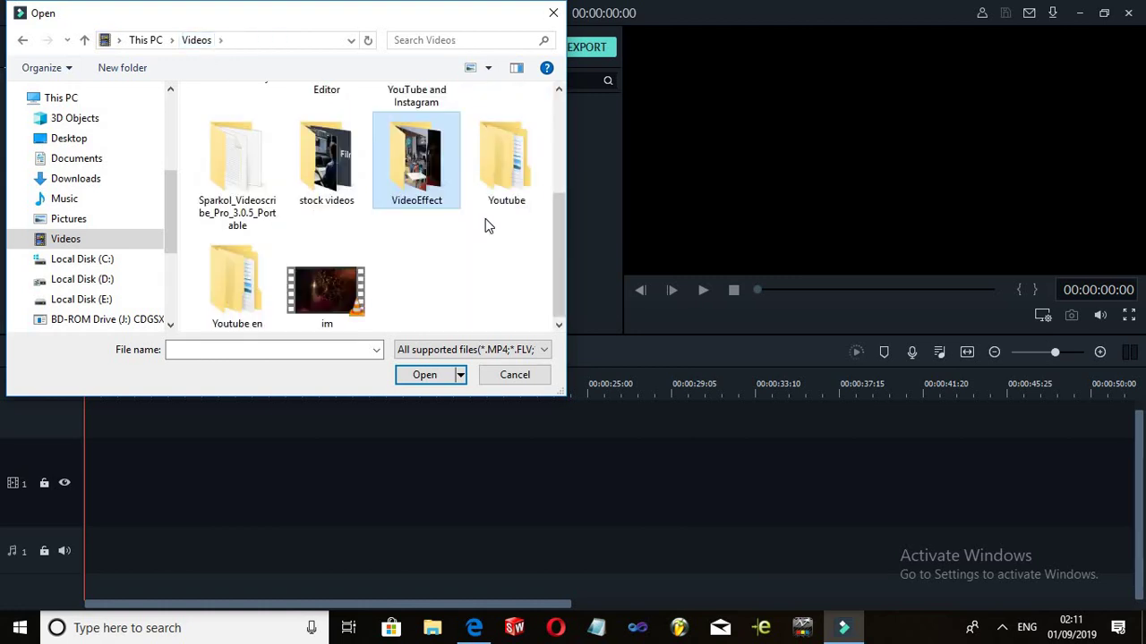
double_click(315, 179)
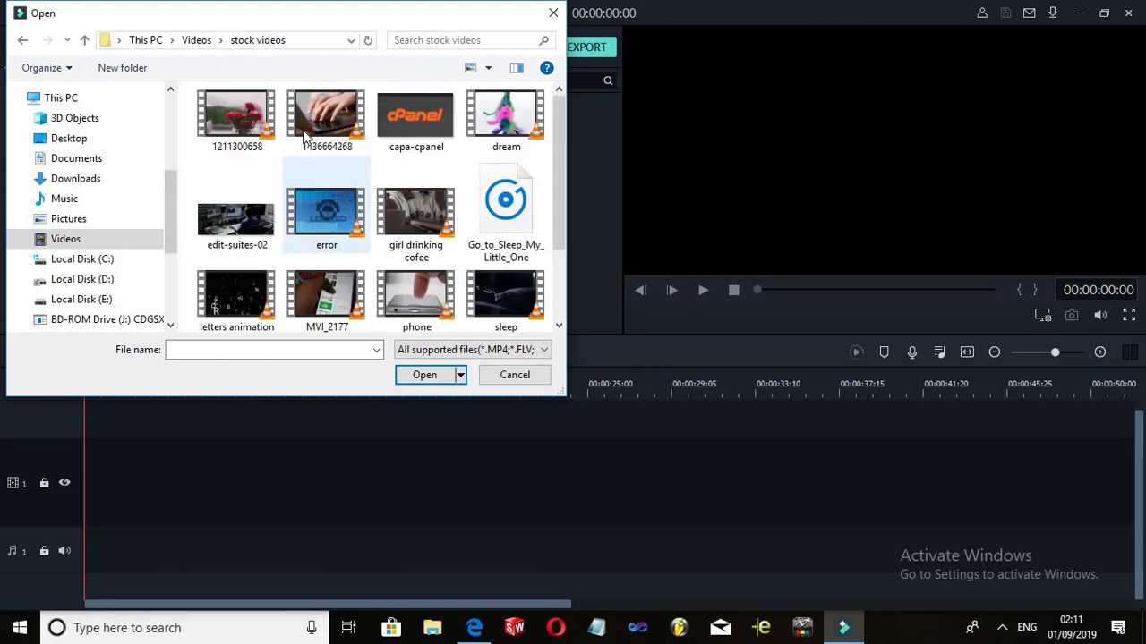
left_click(233, 125)
left_click(327, 121, "ctrl")
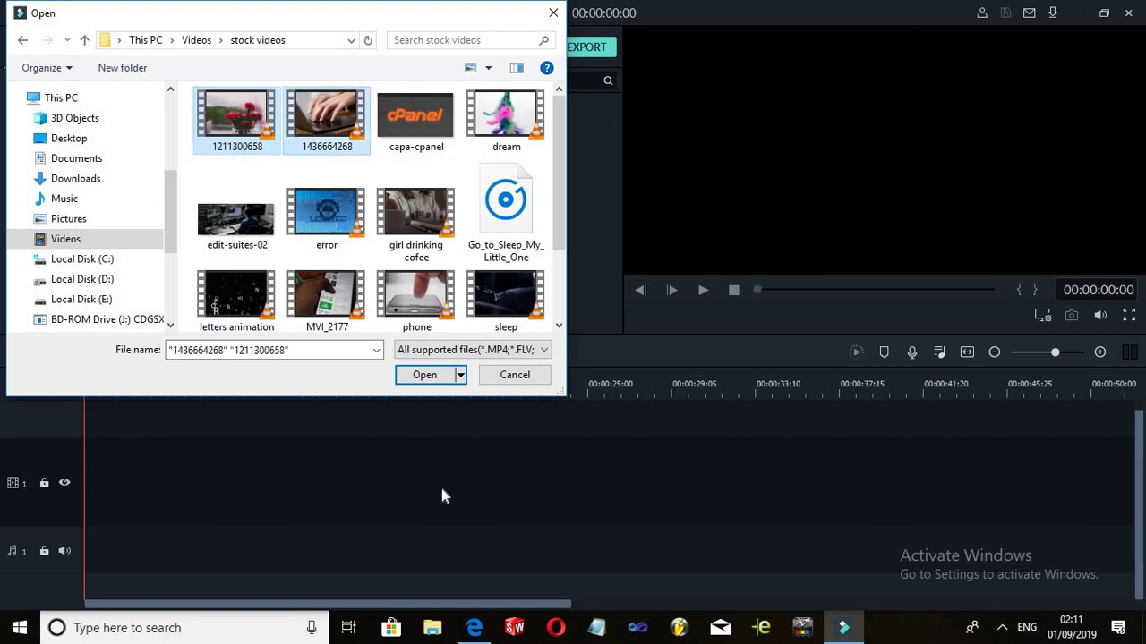
left_click(425, 375)
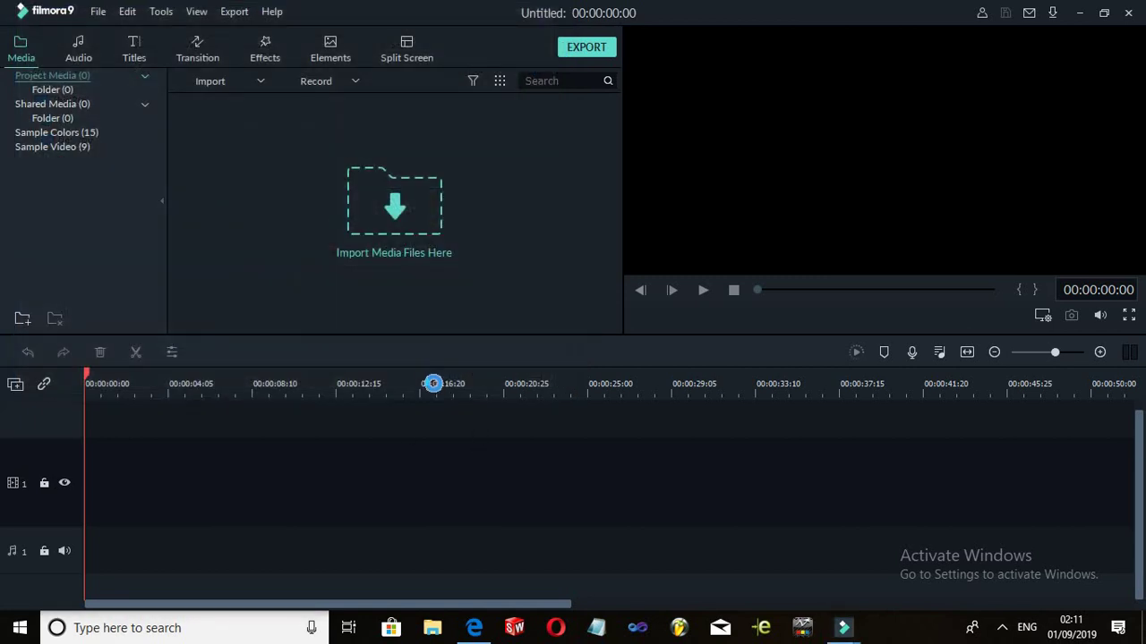
left_click(286, 287)
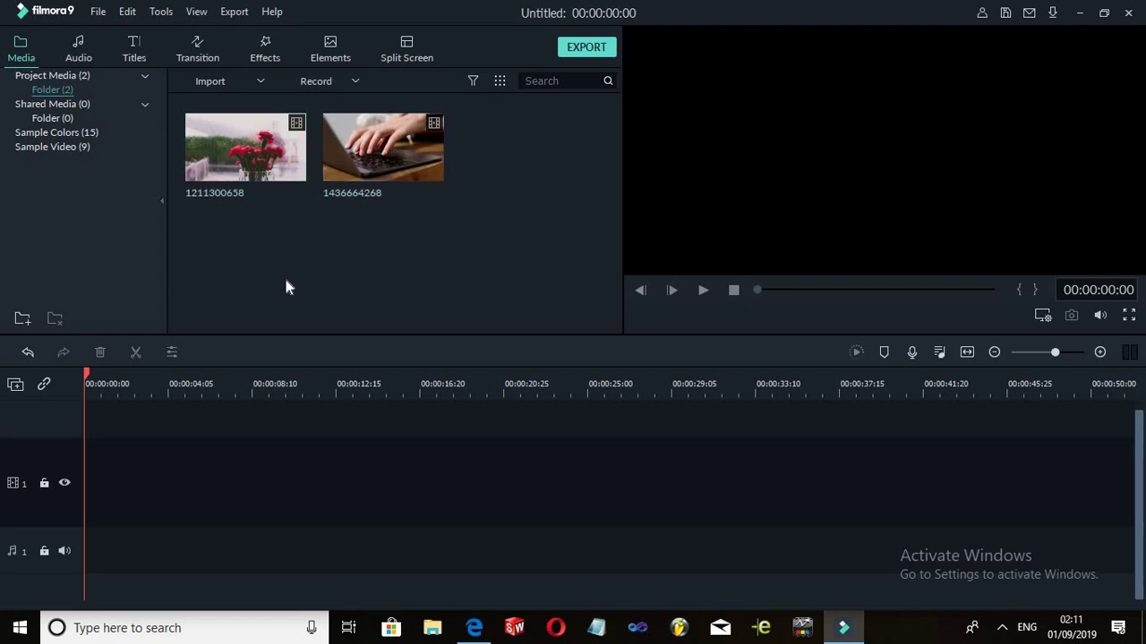
mouse_move(261, 159)
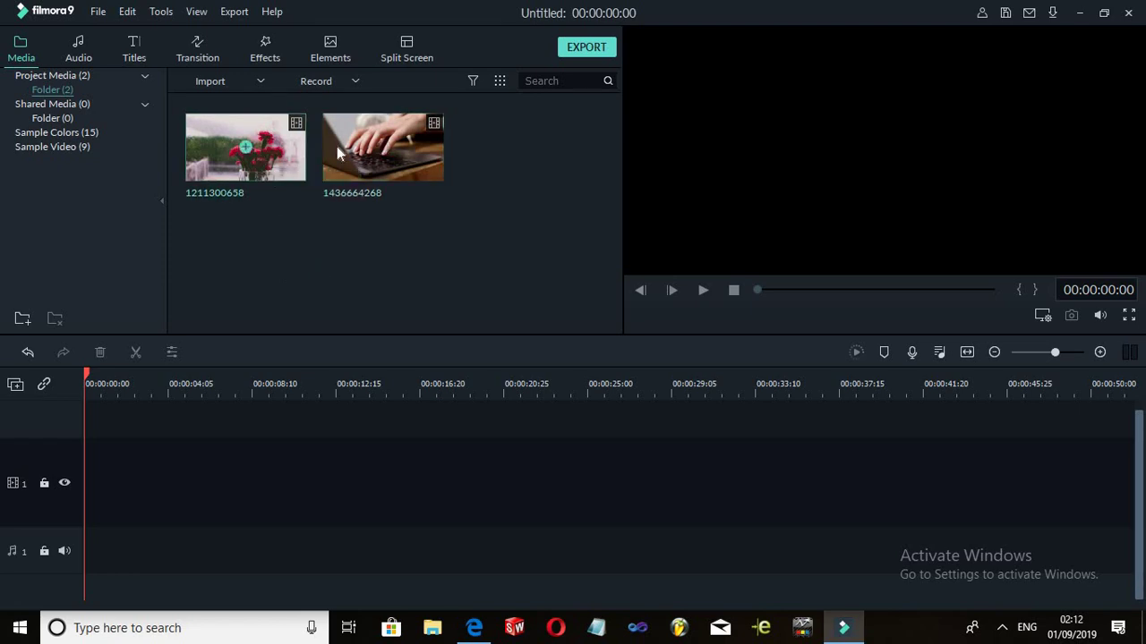
left_click_drag(274, 163, 246, 176)
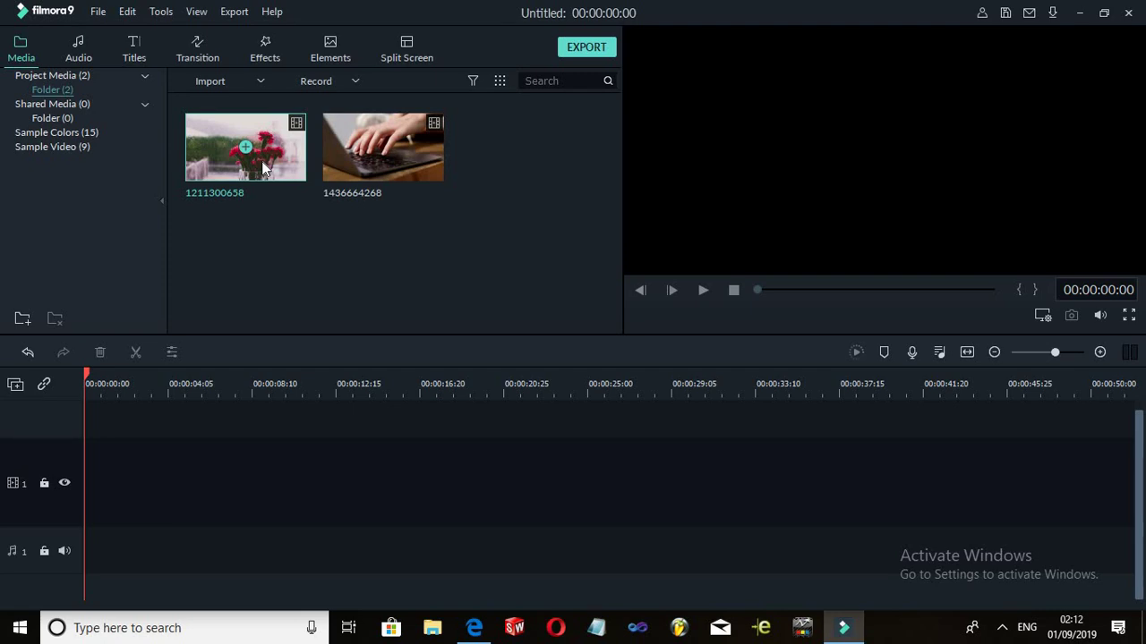
left_click_drag(264, 168, 80, 466)
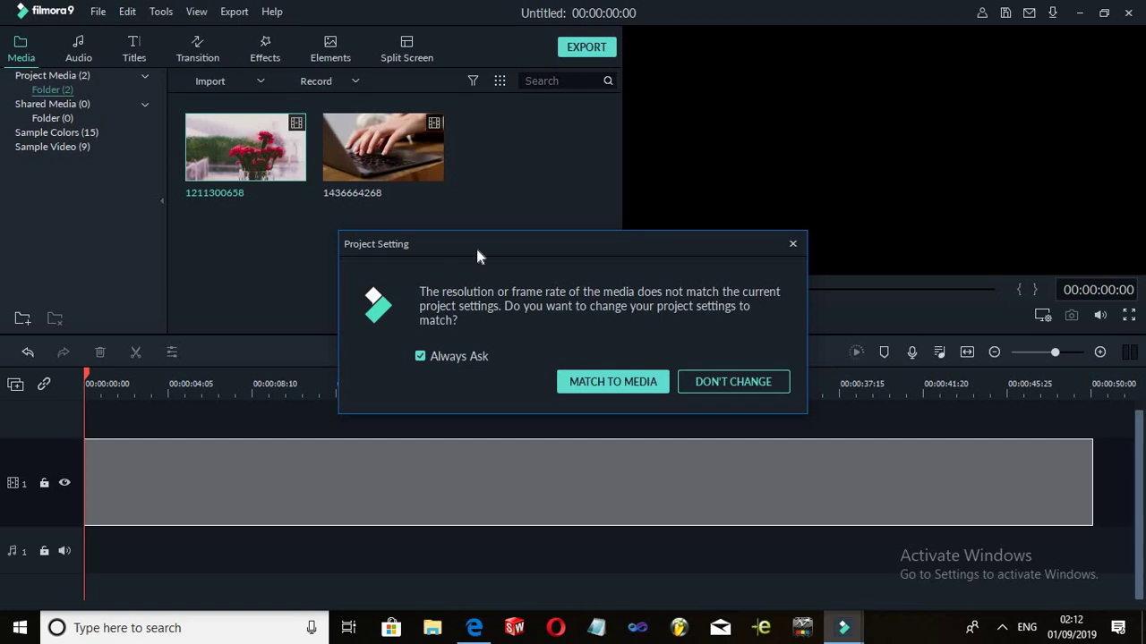
left_click_drag(477, 245, 422, 117)
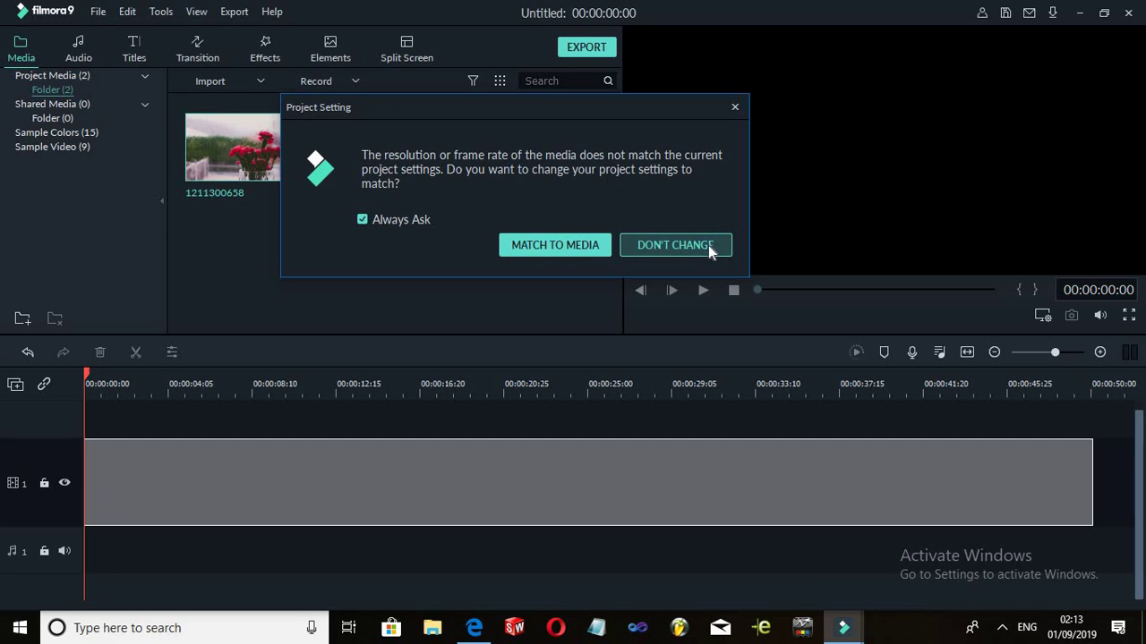
left_click(580, 246)
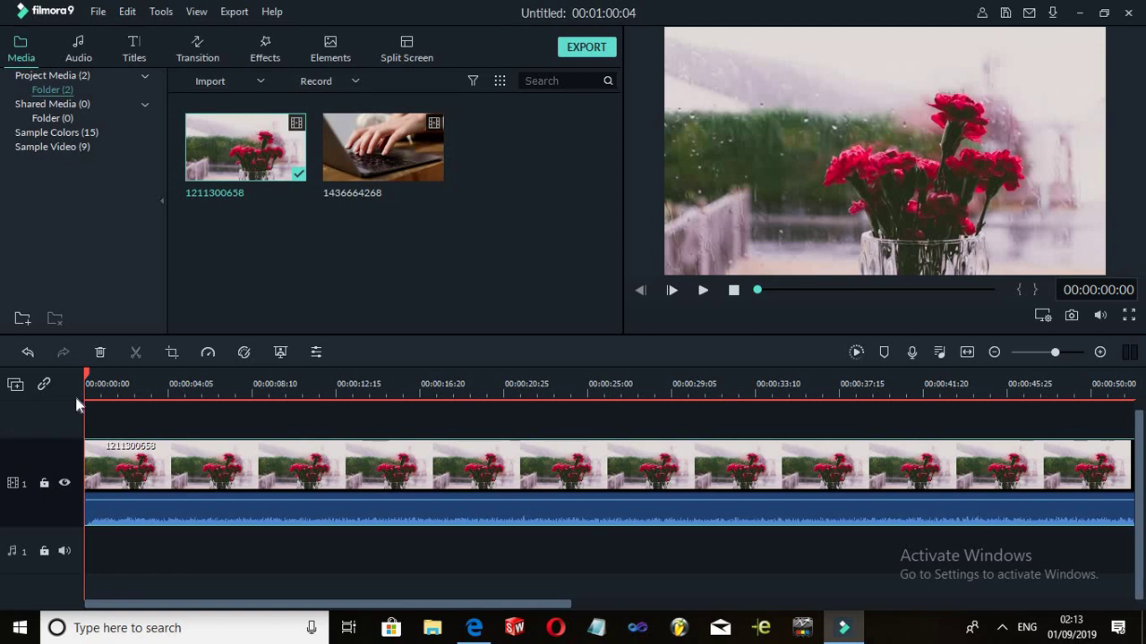
mouse_move(87, 381)
left_mouse_down()
mouse_move(951, 402)
mouse_move(642, 402)
mouse_move(227, 385)
mouse_move(1081, 385)
mouse_move(86, 385)
left_mouse_up()
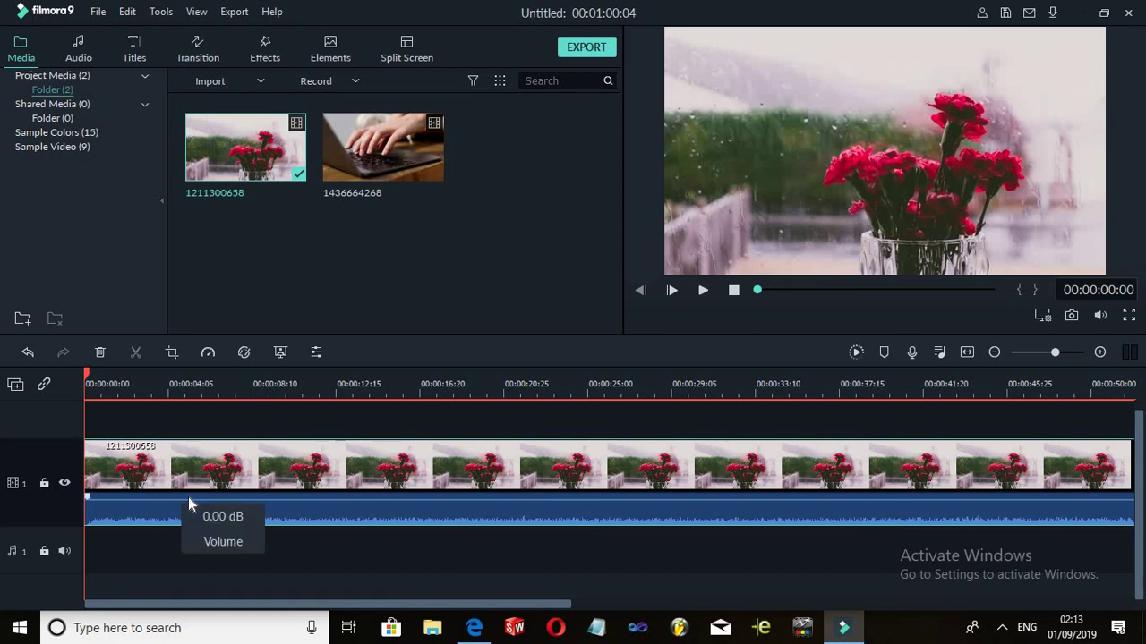
double_click(857, 518)
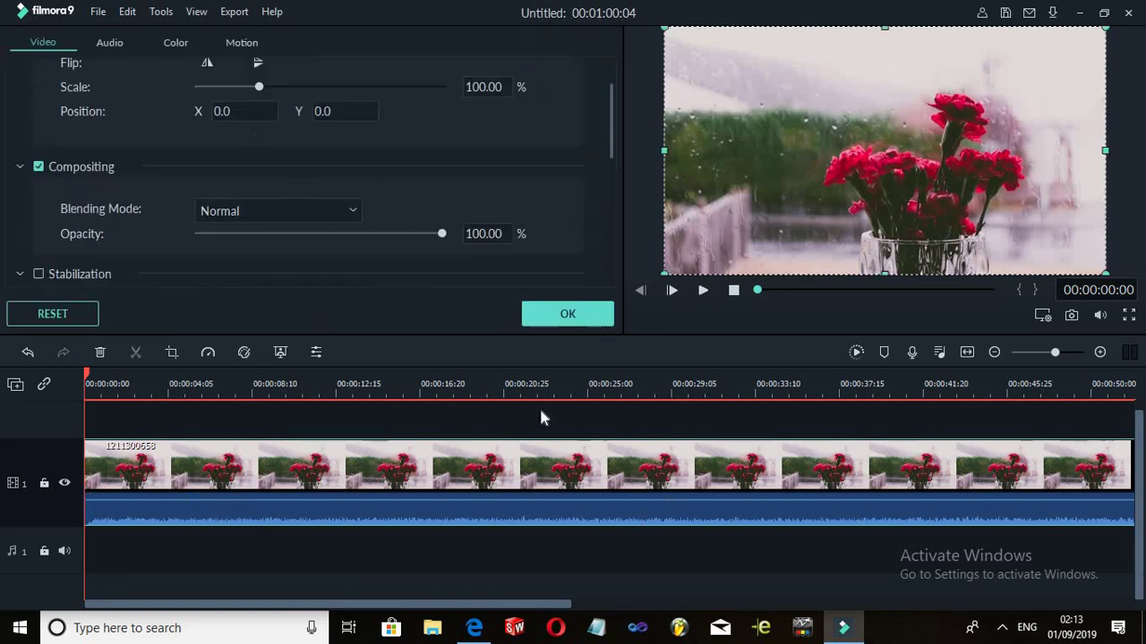
scroll(533, 403, "up", 1)
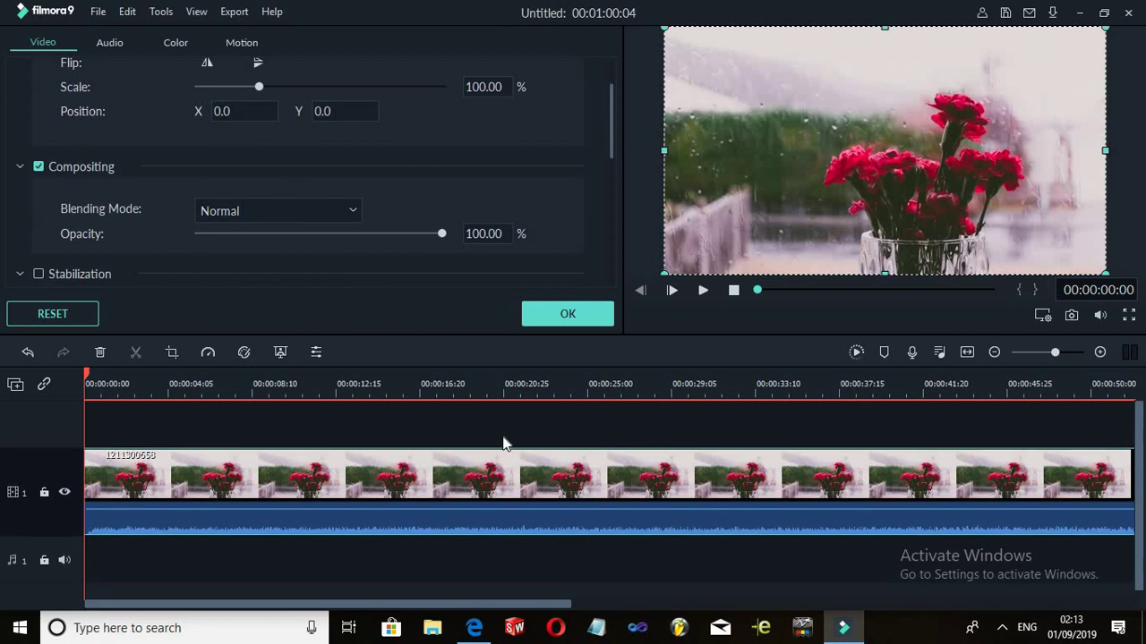
scroll(512, 132, "up", 1)
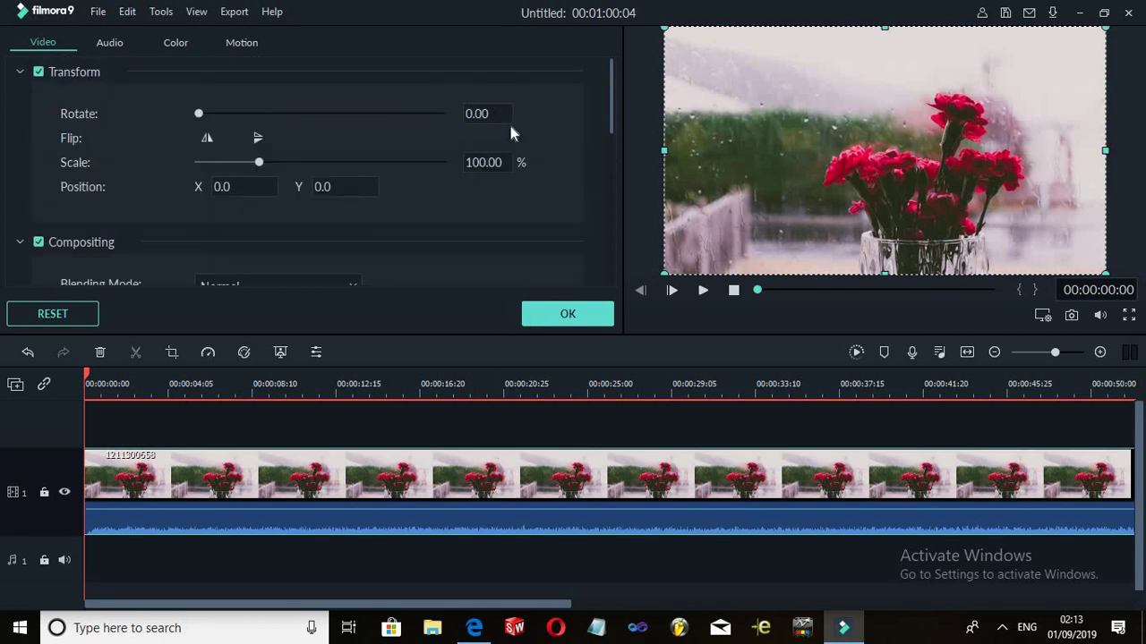
left_click(384, 439)
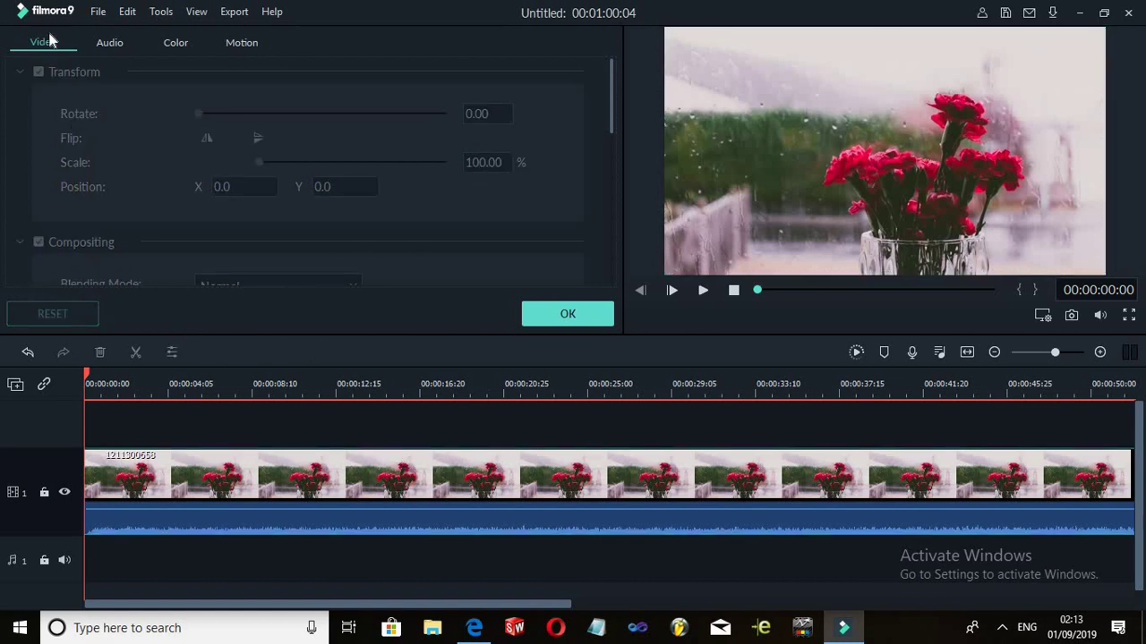
left_click(580, 320)
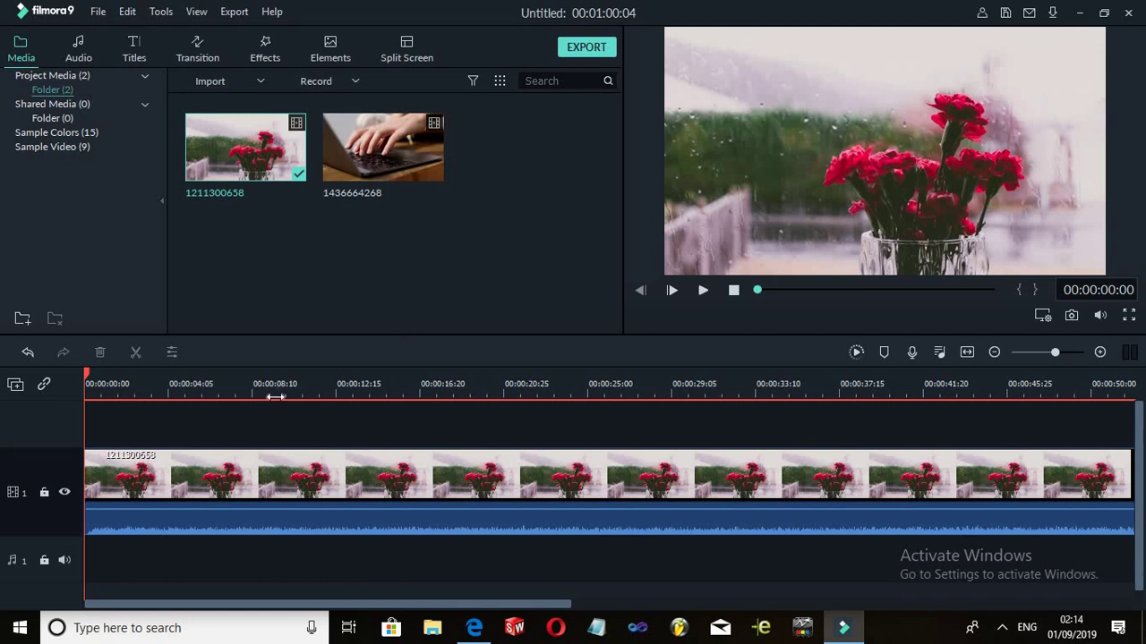
double_click(739, 486)
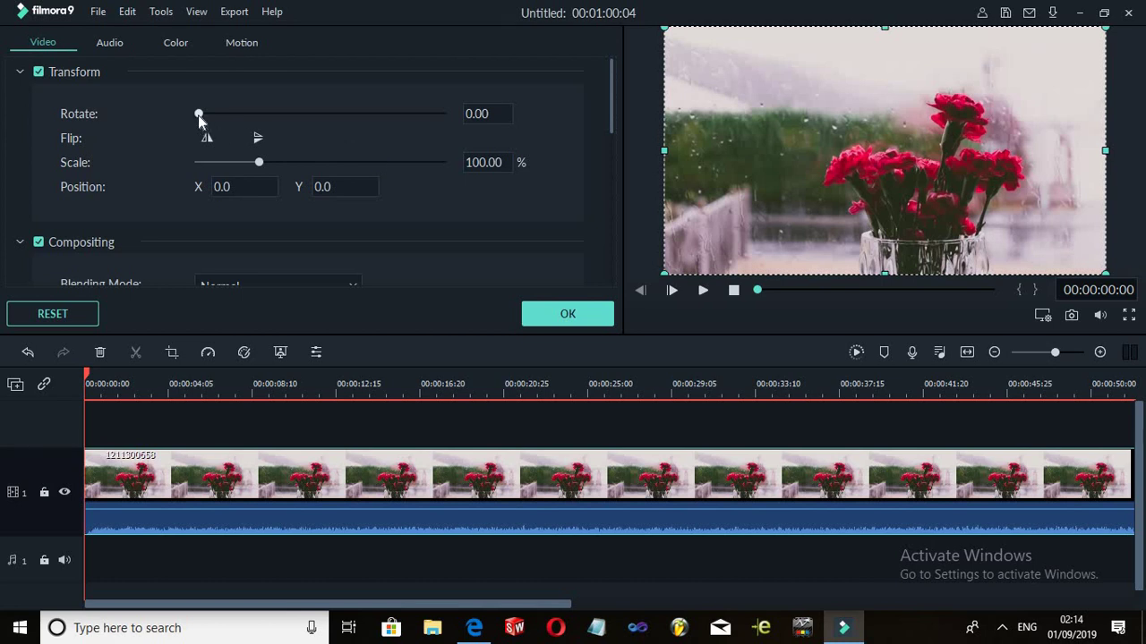
Try out the rotation and the horizontal and vertical flips on the clip, restoring its original orientation.
left_click_drag(197, 115, 111, 74)
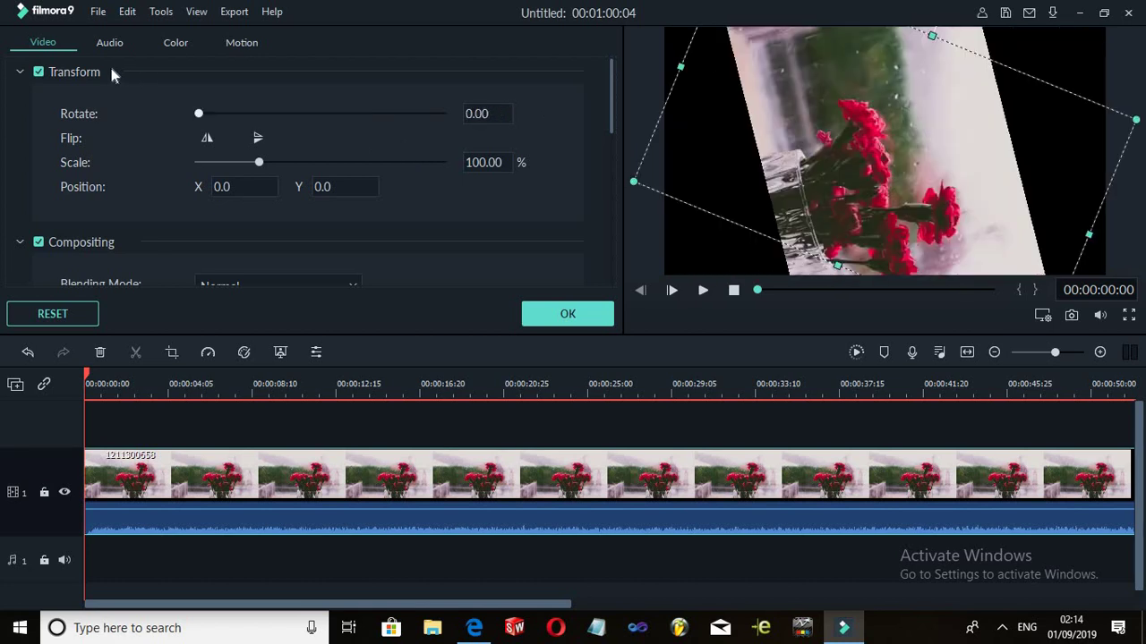
left_click(207, 140)
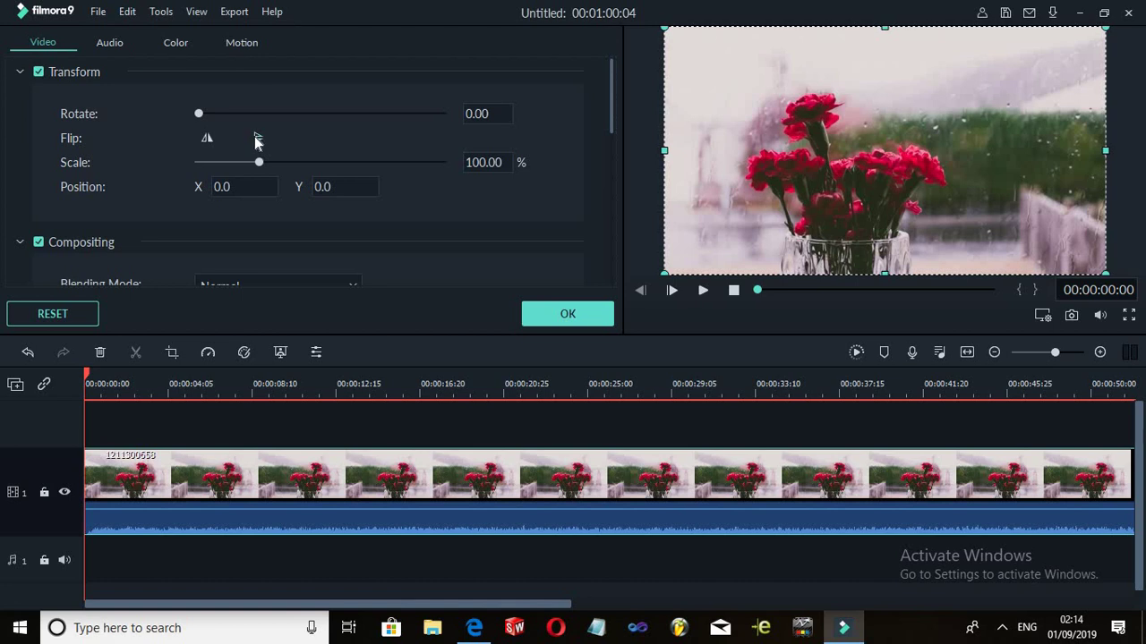
left_click(256, 139)
left_click(255, 139)
left_click(202, 143)
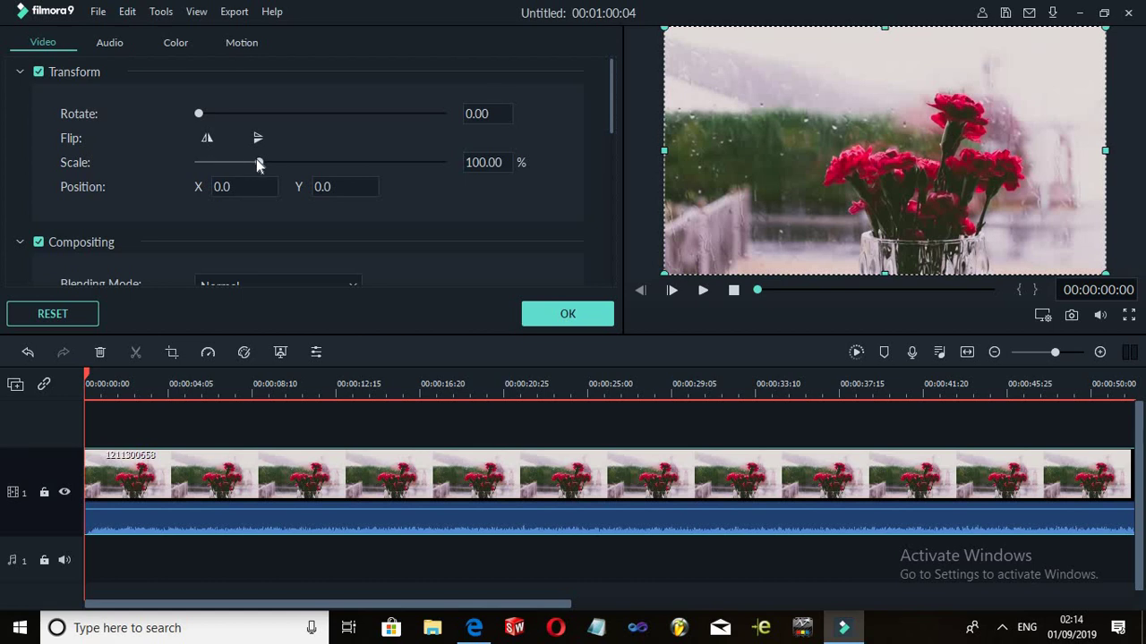
Shrink the clip to about 62.07 % and move it within the frame to about X -68.4, Y 38.5.
left_click_drag(259, 164, 235, 163)
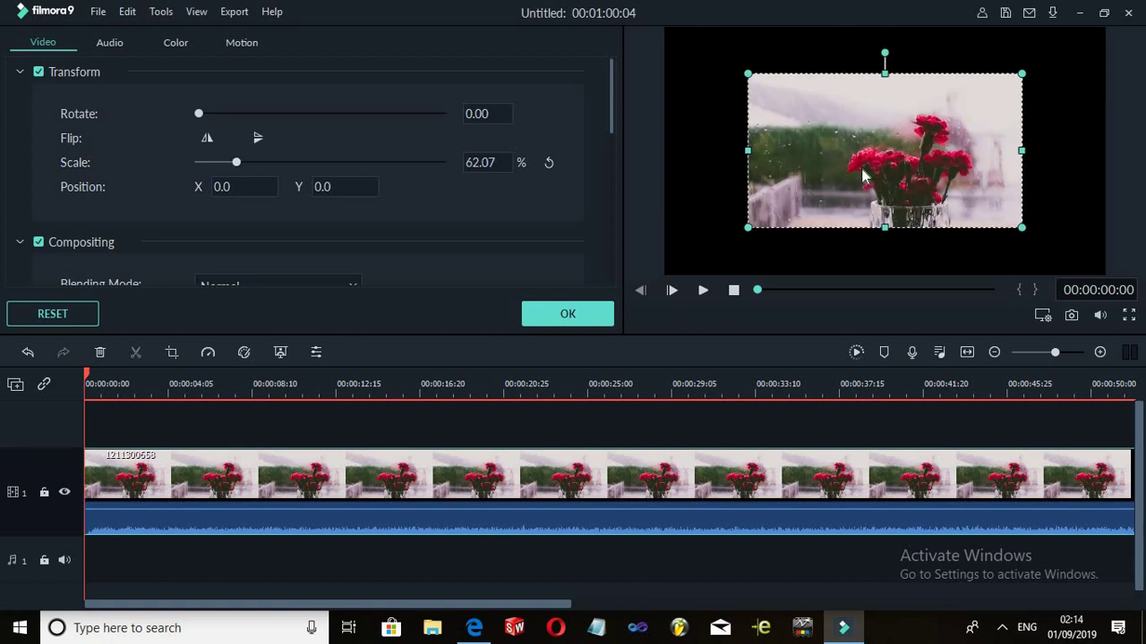
left_click_drag(832, 158, 787, 189)
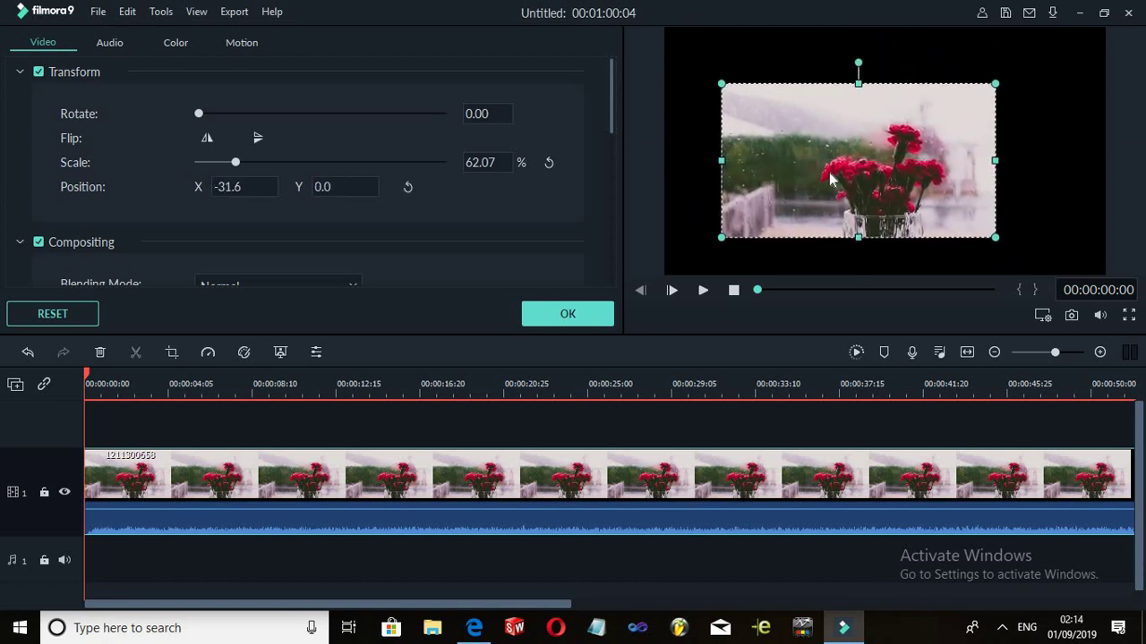
left_click_drag(780, 120, 708, 56)
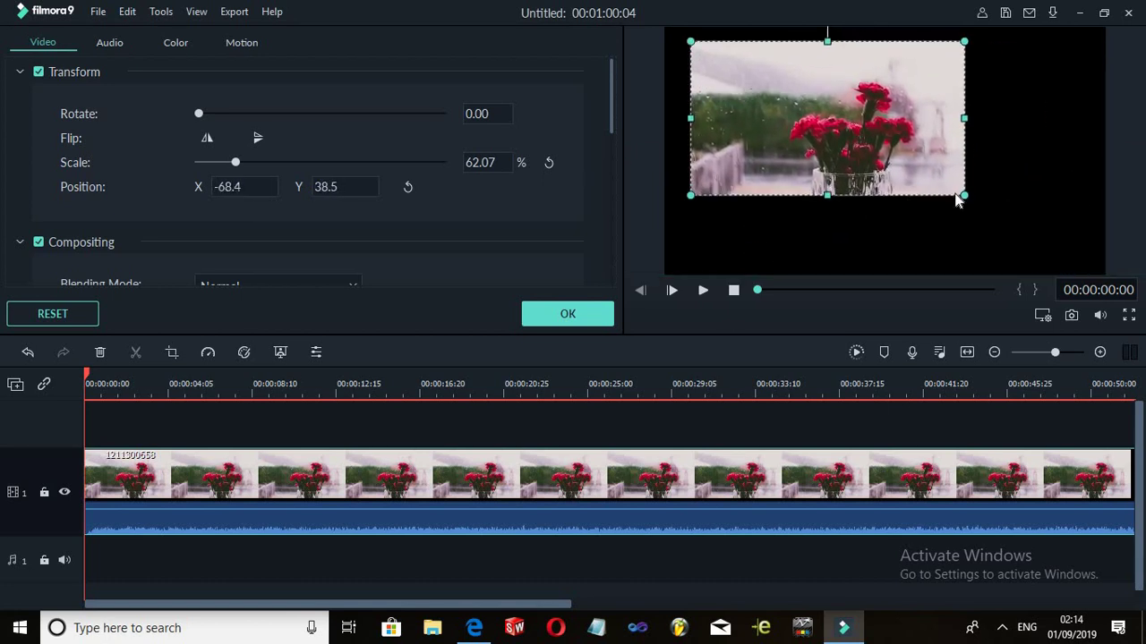
Enlarge and reposition the clip to fill the preview frame, at about 101.39 % scale and position X 3.1, Y -1.8.
left_click_drag(960, 190, 1089, 266)
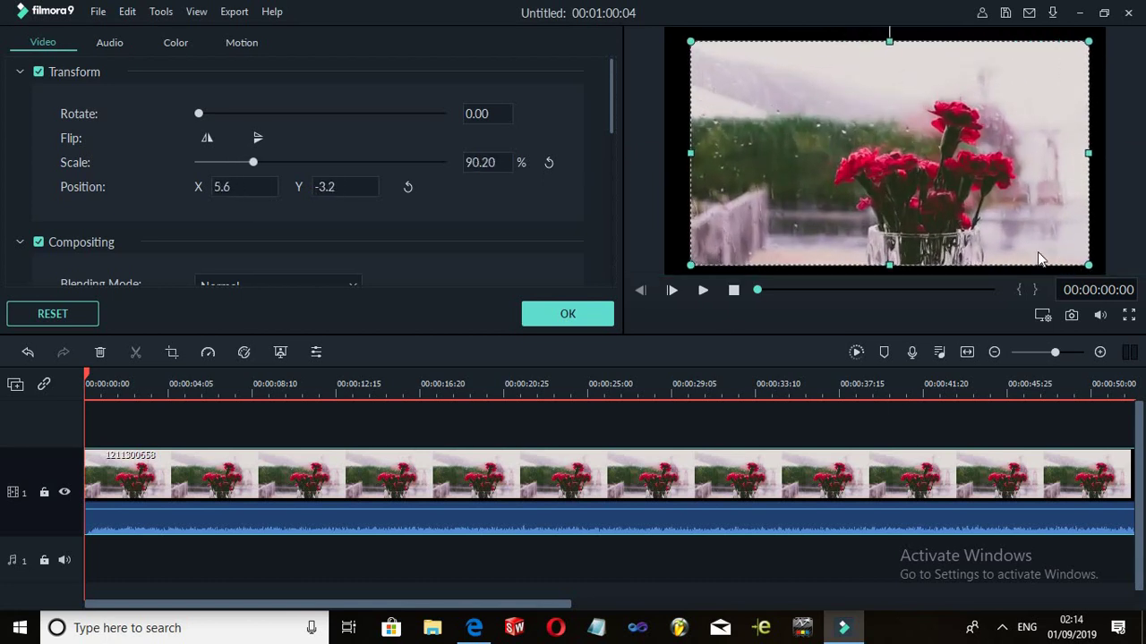
left_click_drag(874, 185, 921, 201)
left_click_drag(1061, 251, 1111, 276)
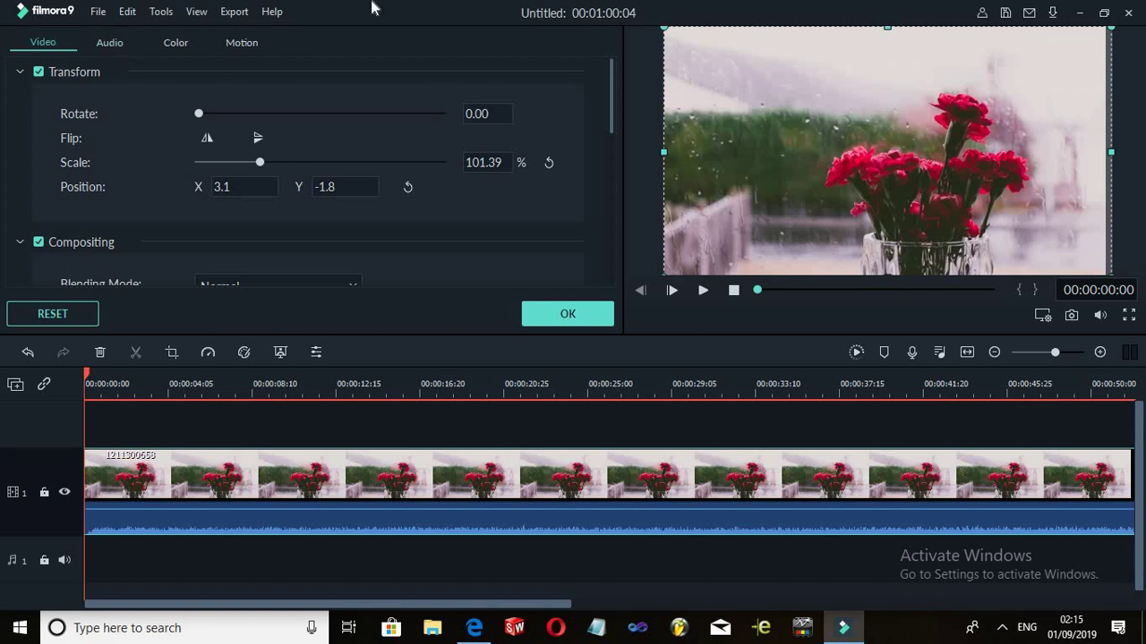
Review the clip's remaining video settings and its audio settings, including fades, pitch, equalizer and denoise.
scroll(409, 218, "down", 5)
scroll(323, 206, "up", 3)
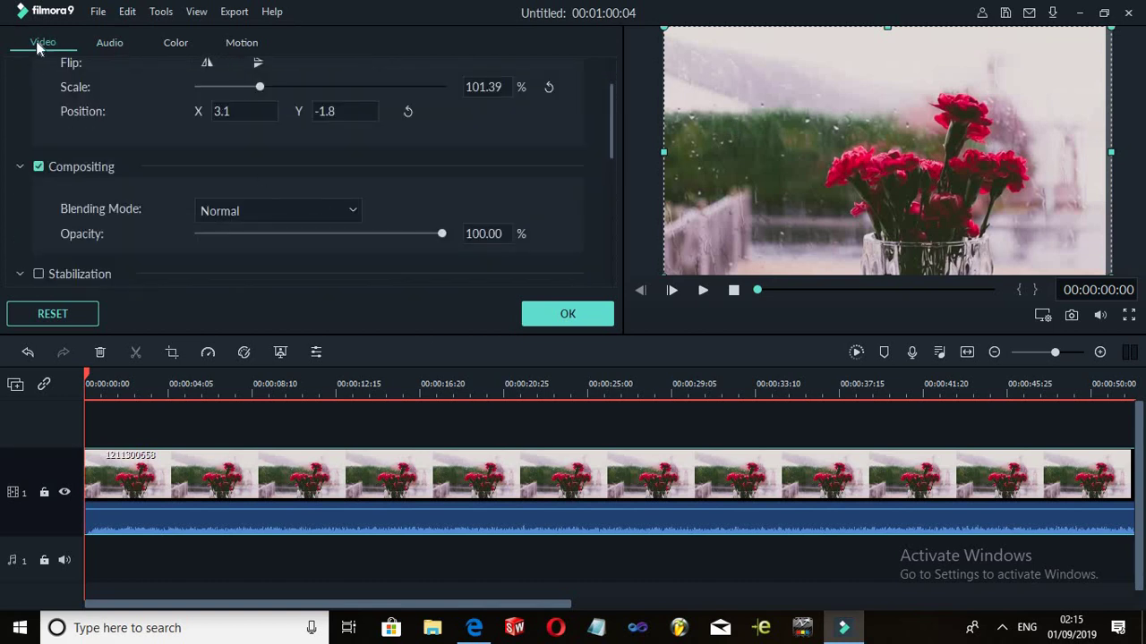
scroll(117, 73, "up", 2)
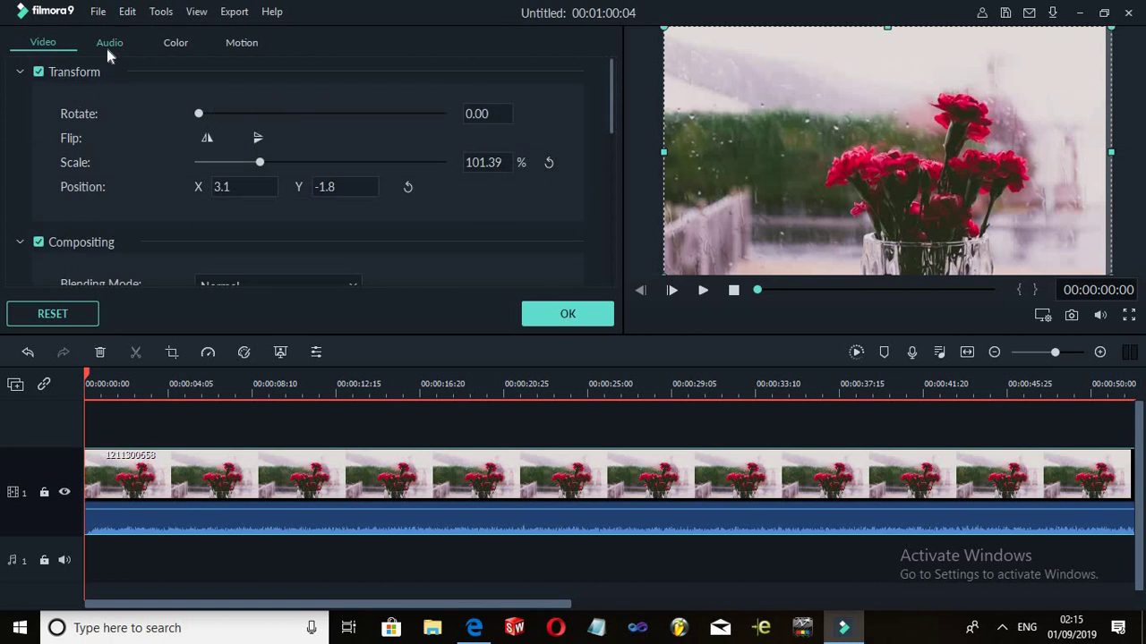
left_click(109, 53)
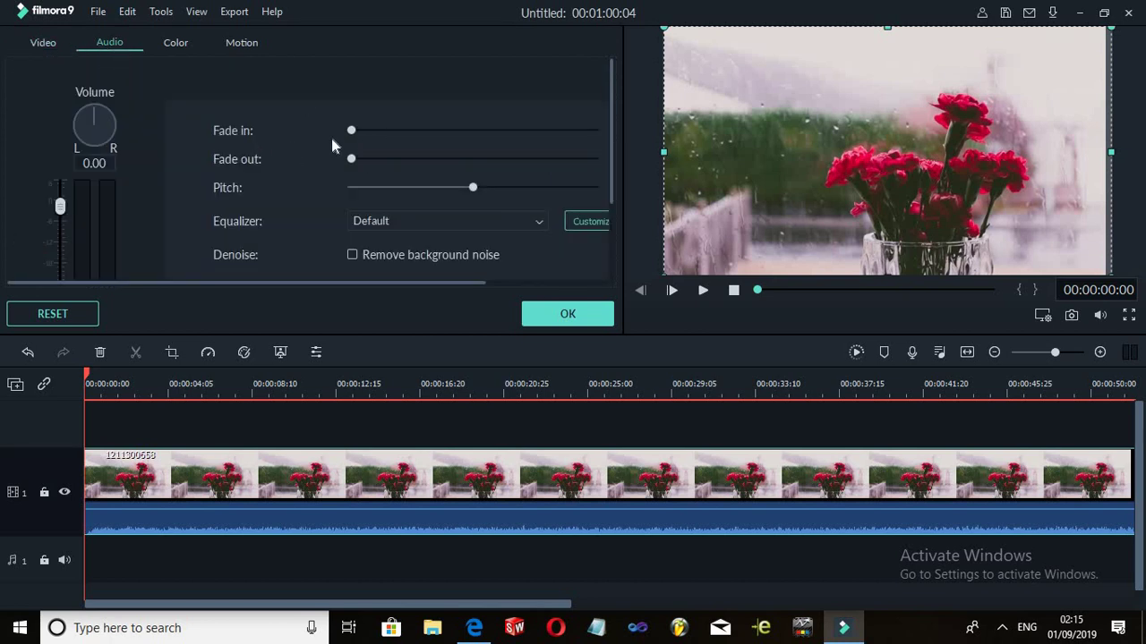
scroll(432, 180, "down", 1)
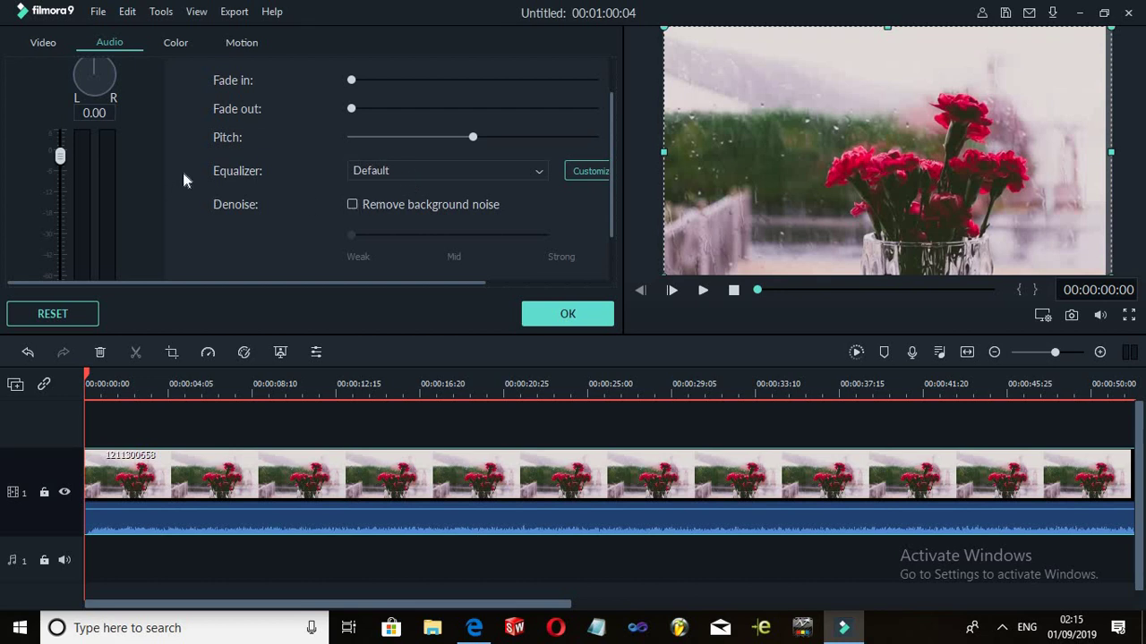
scroll(175, 166, "down", 1)
scroll(197, 167, "up", 2)
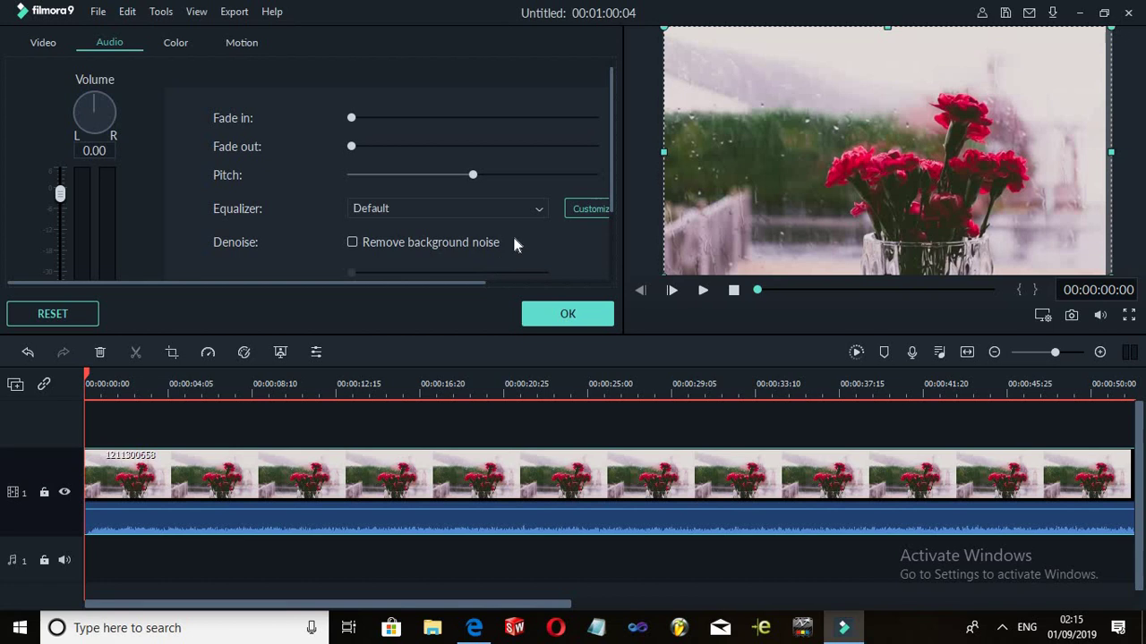
scroll(346, 240, "down", 1)
scroll(417, 206, "up", 1)
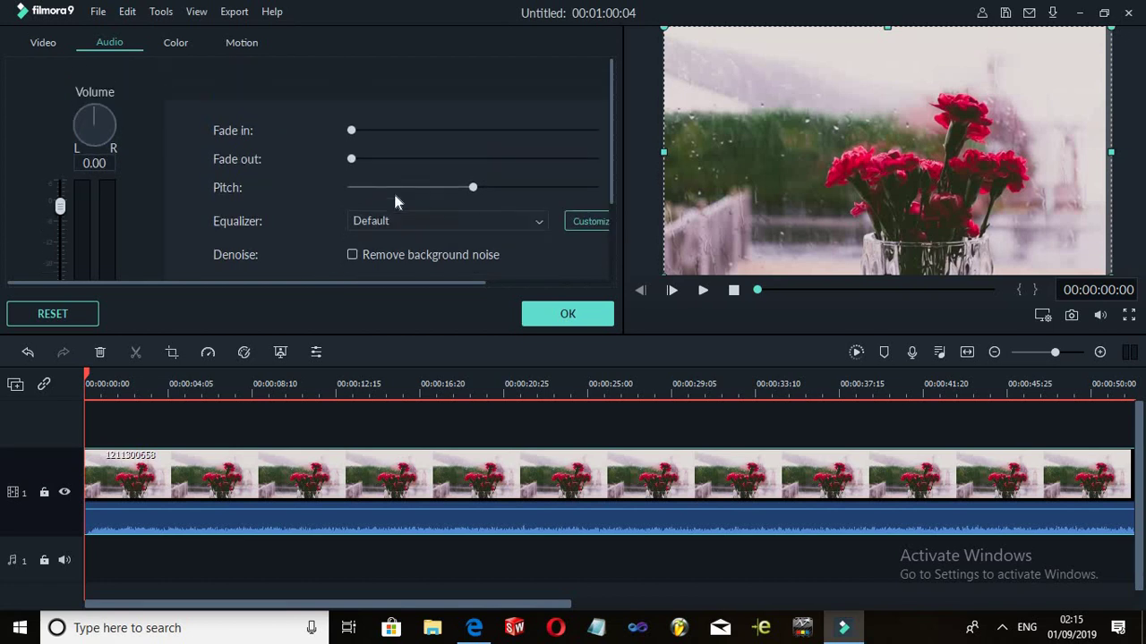
Look through the clip's color and motion settings, and return to its audio and video settings.
left_click(177, 45)
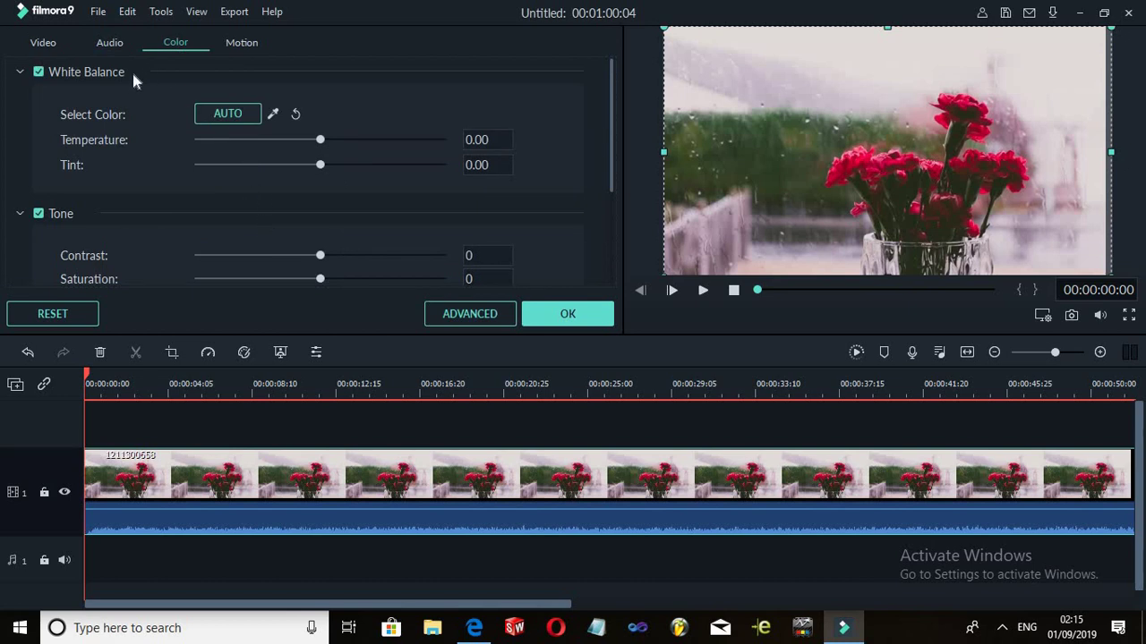
left_click(123, 44)
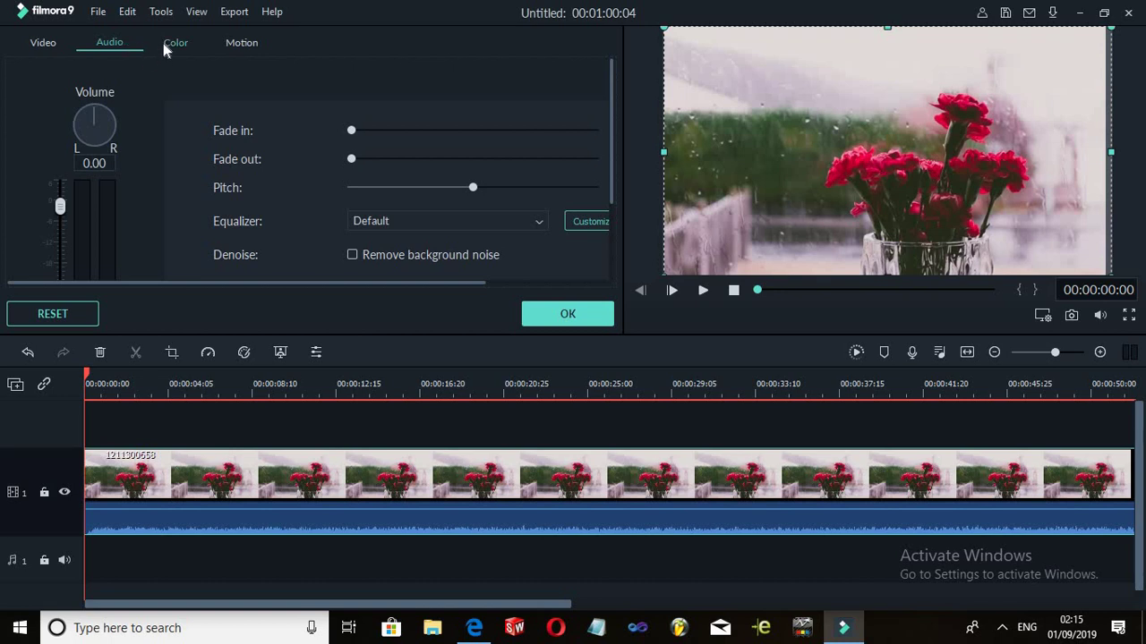
left_click(234, 45)
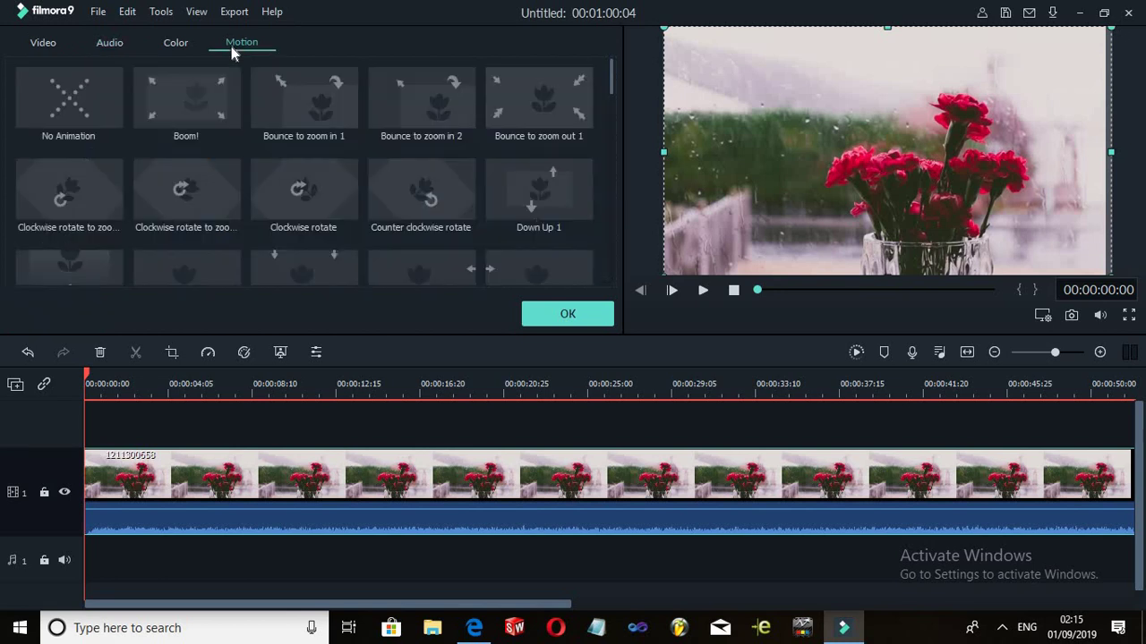
left_click(104, 45)
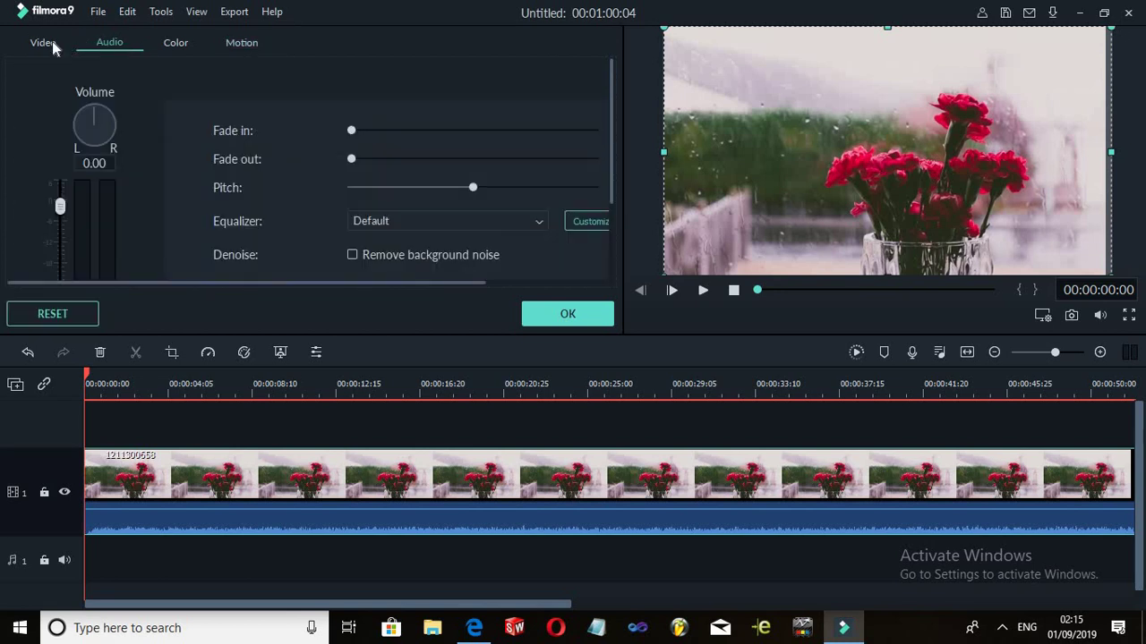
left_click(52, 42)
scroll(358, 188, "down", 5)
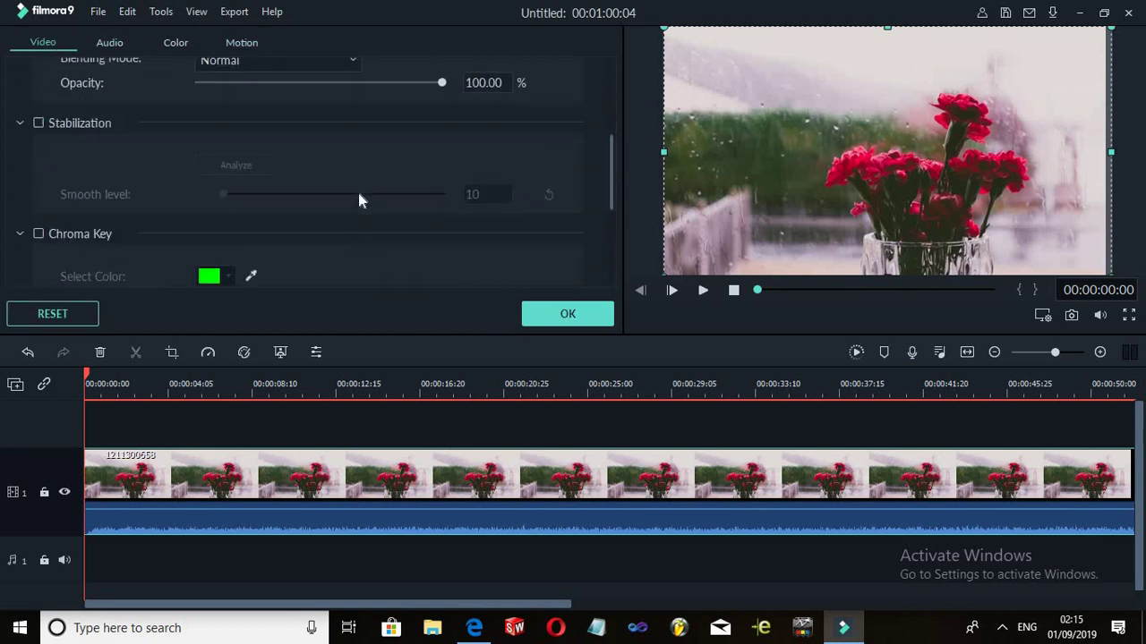
scroll(348, 206, "up", 5)
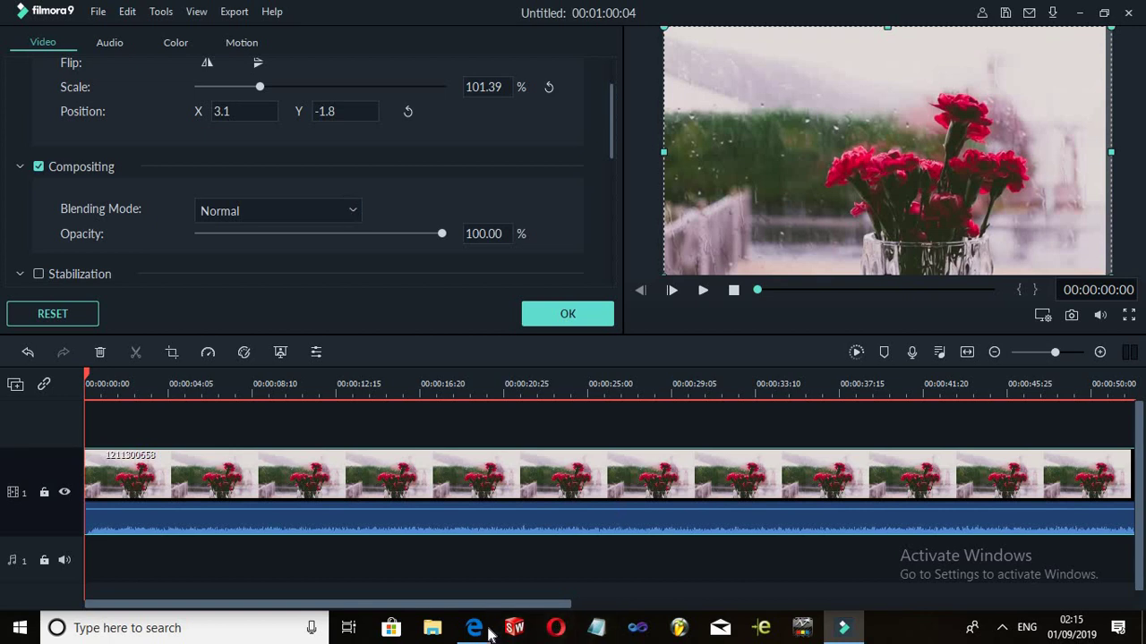
Switch to the Edge browser and look over the Software Hub home page on softhub.cc.
mouse_move(488, 634)
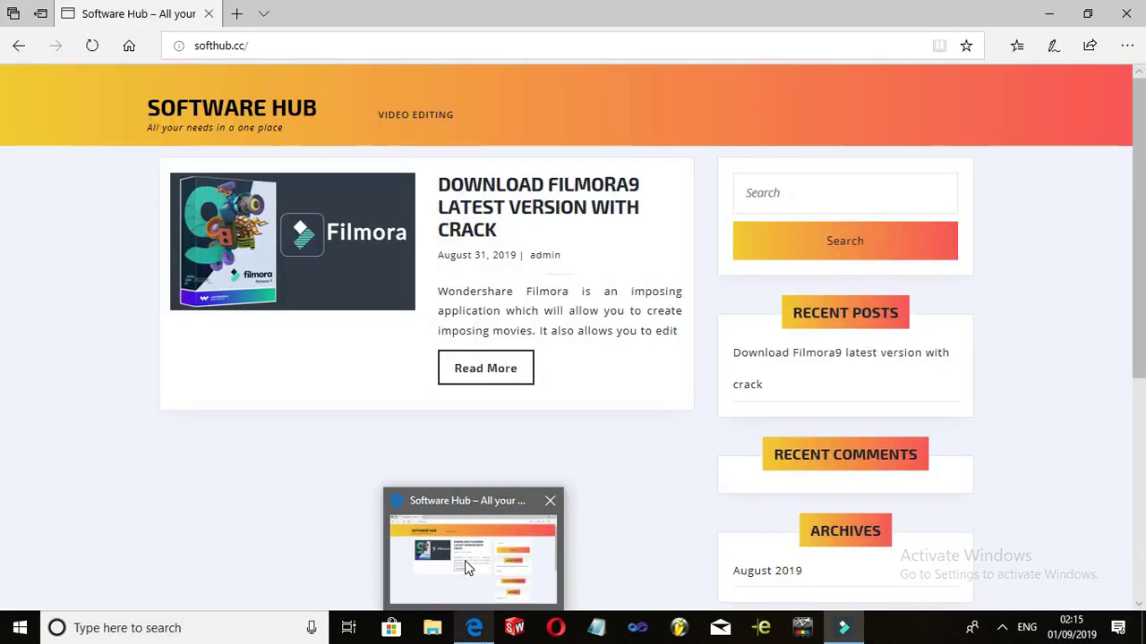
left_click(465, 564)
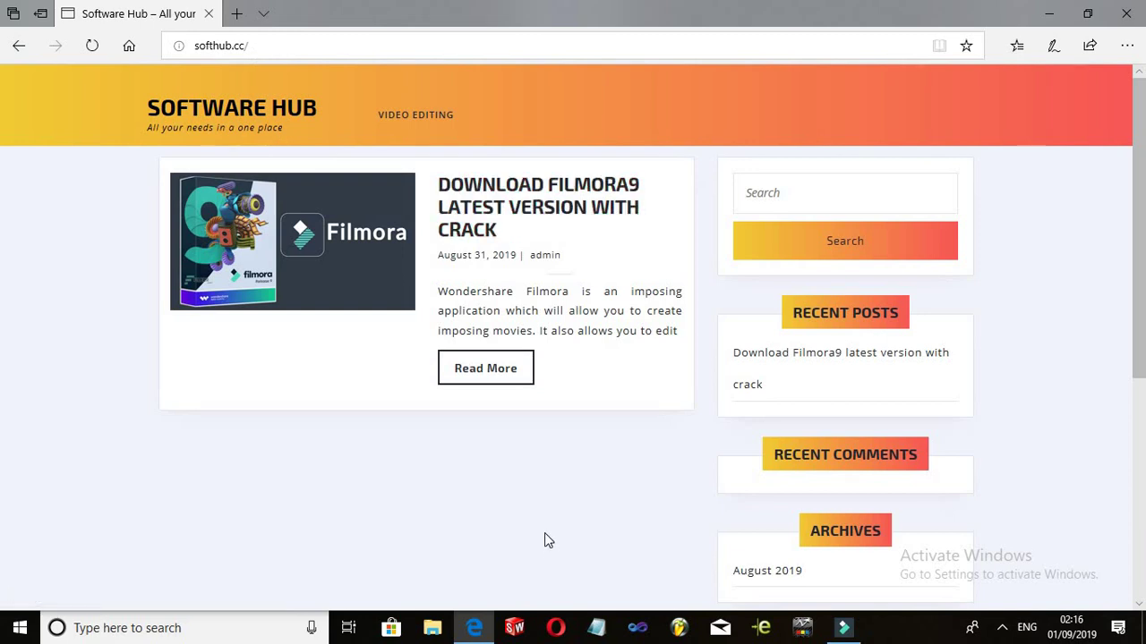
scroll(592, 403, "down", 4)
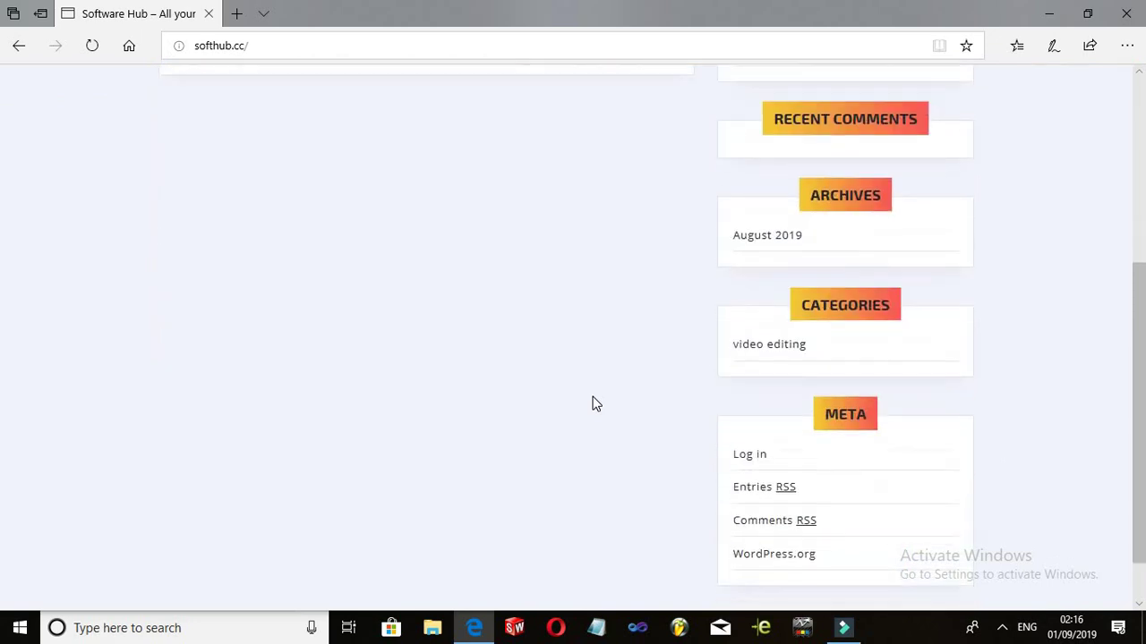
scroll(592, 404, "up", 4)
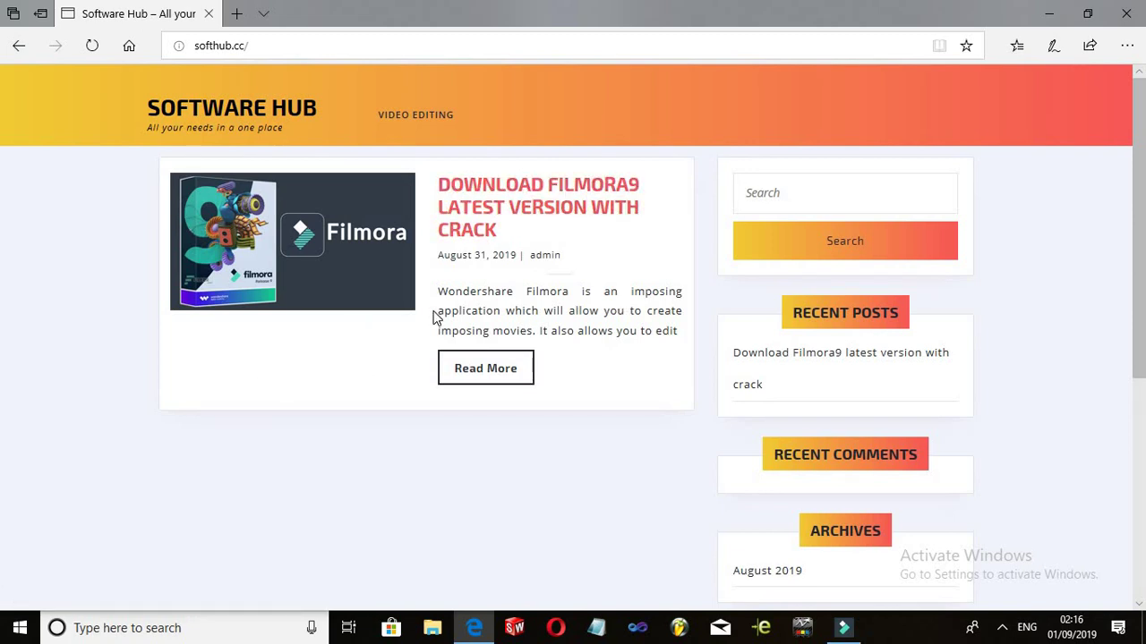
Open the post "Download Filmora9 latest version with crack" and read its software details and download options.
left_click(474, 371)
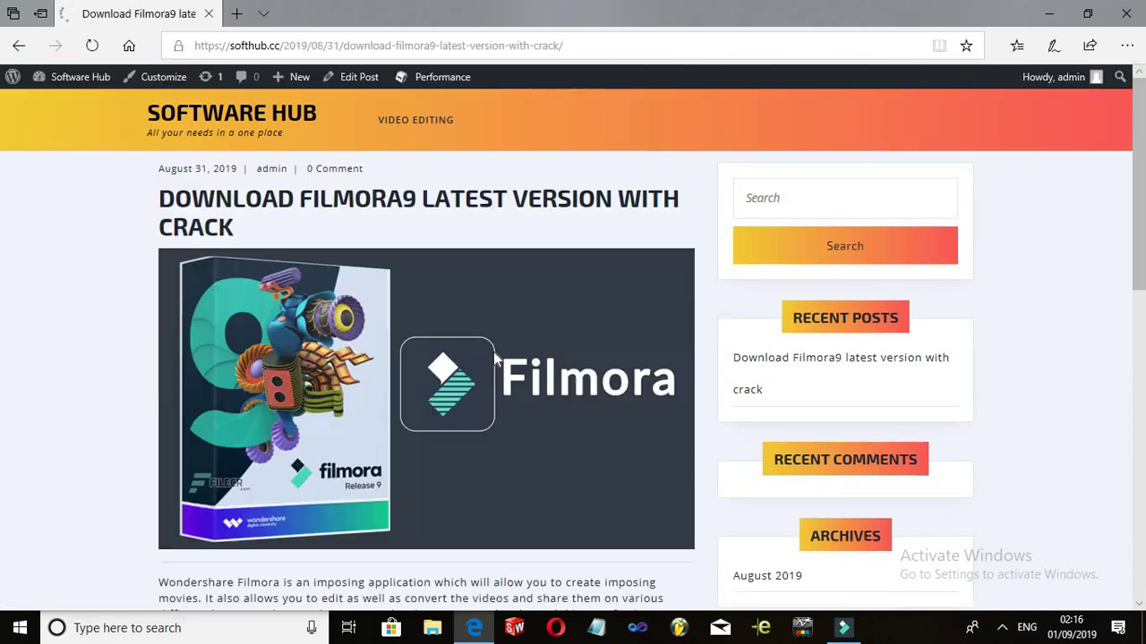
scroll(135, 488, "down", 3)
scroll(25, 358, "up", 3)
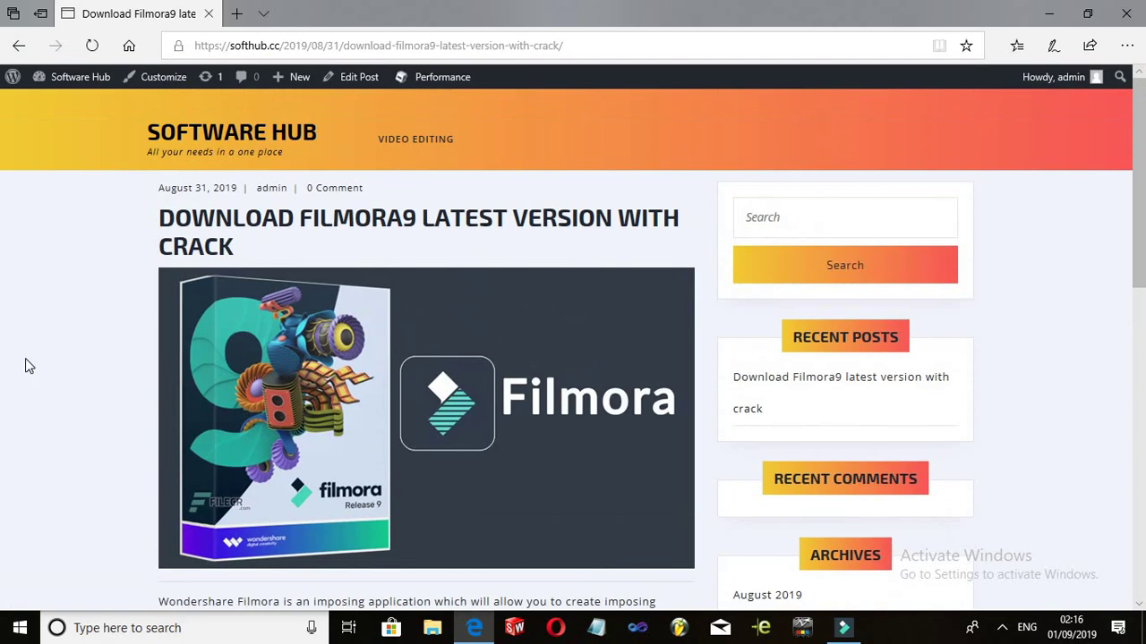
scroll(927, 258, "down", 5)
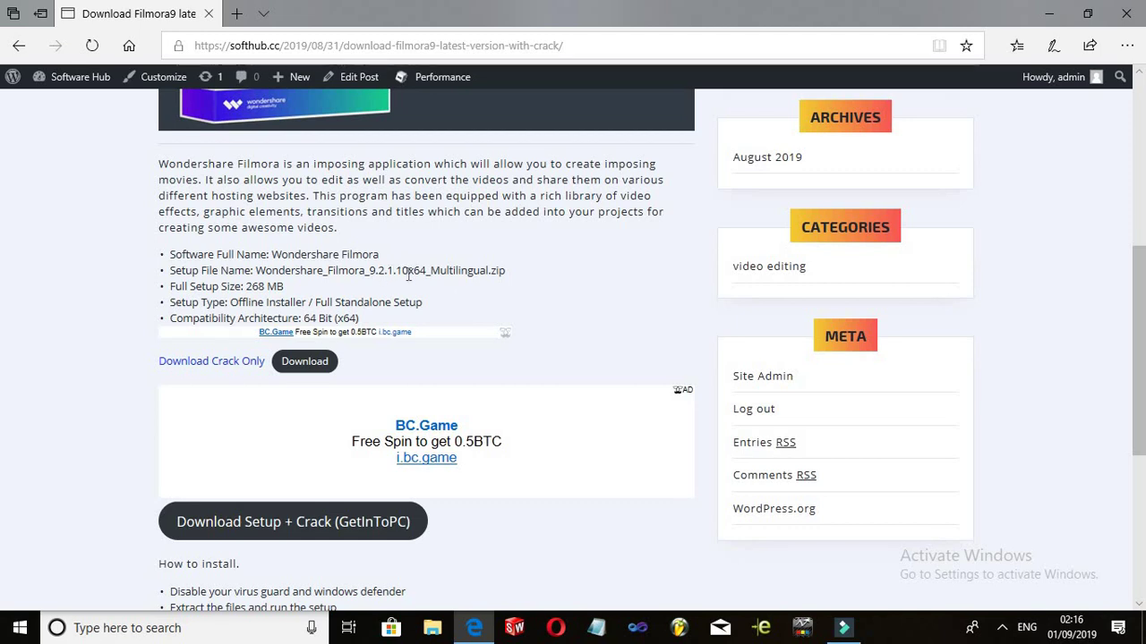
scroll(447, 268, "down", 1)
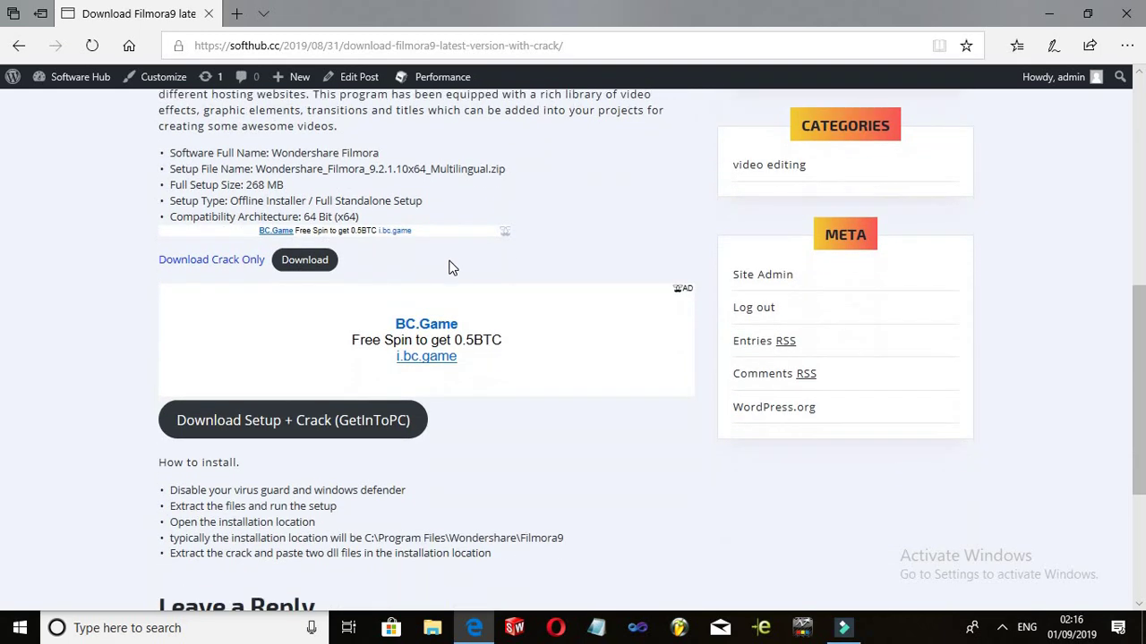
scroll(448, 265, "up", 1)
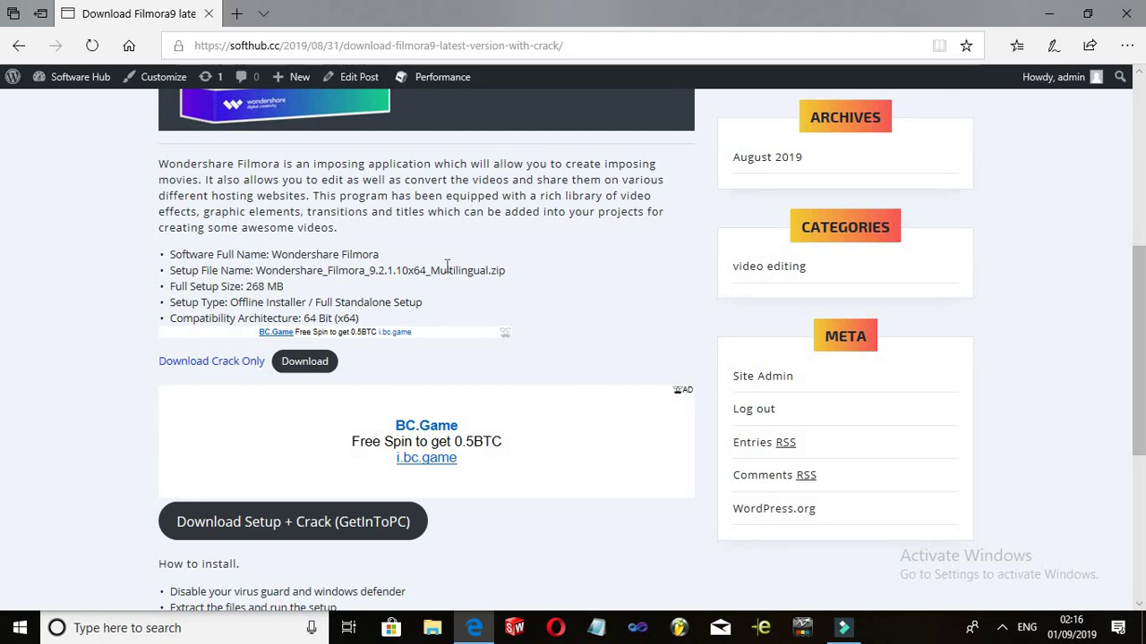
Download and save Cracks.zip from the Filmora9 post, and view the installation instructions below it.
left_click(319, 363)
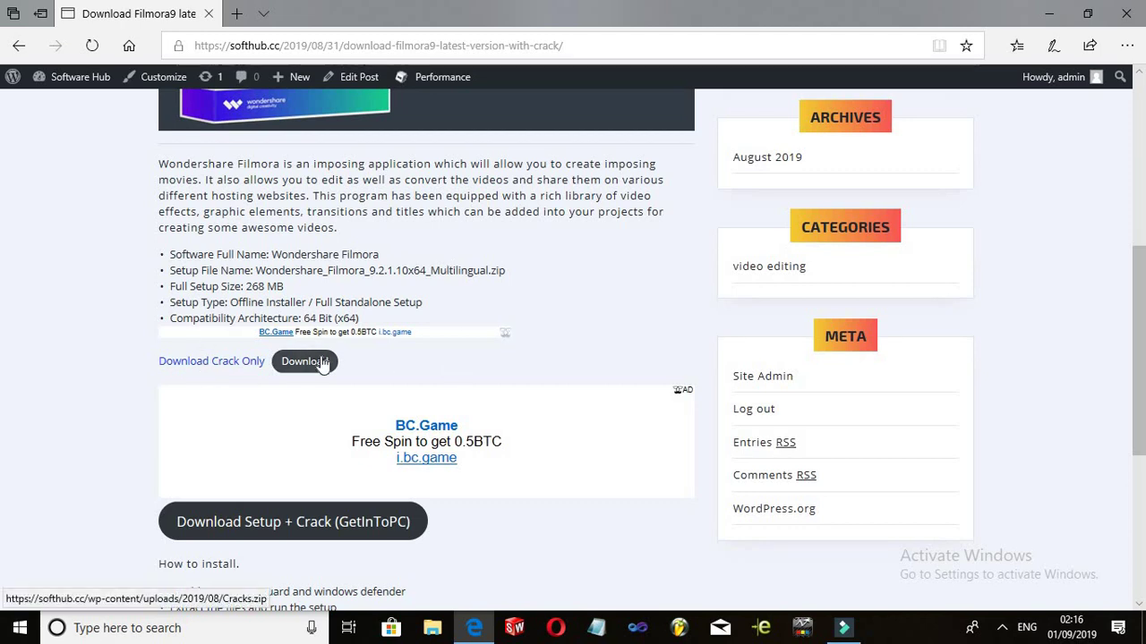
left_click(321, 363)
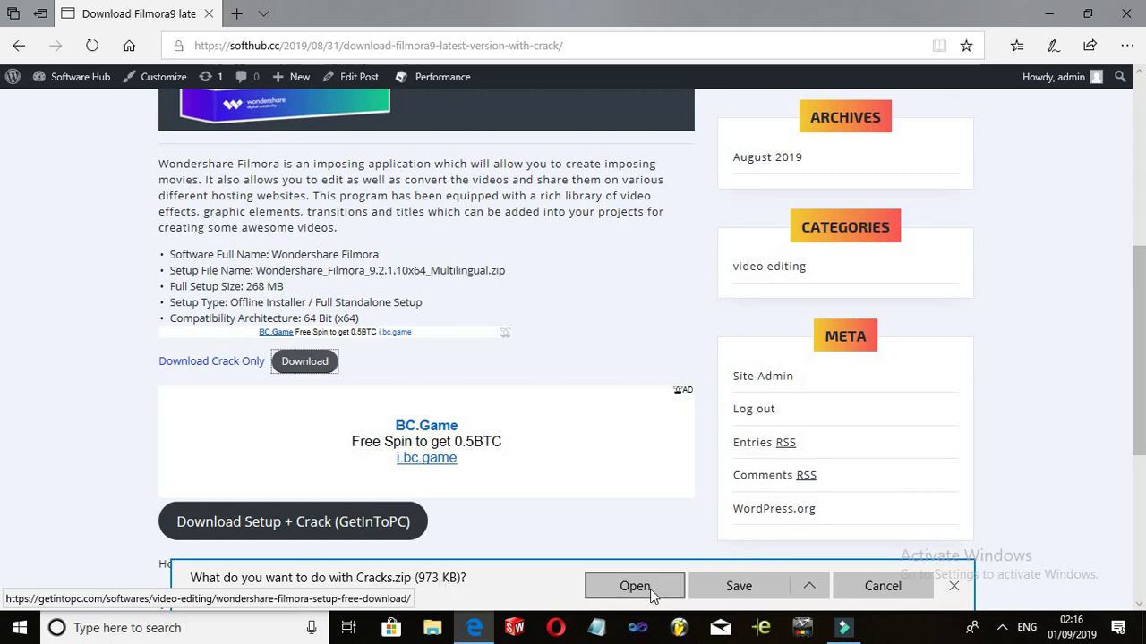
left_click(720, 587)
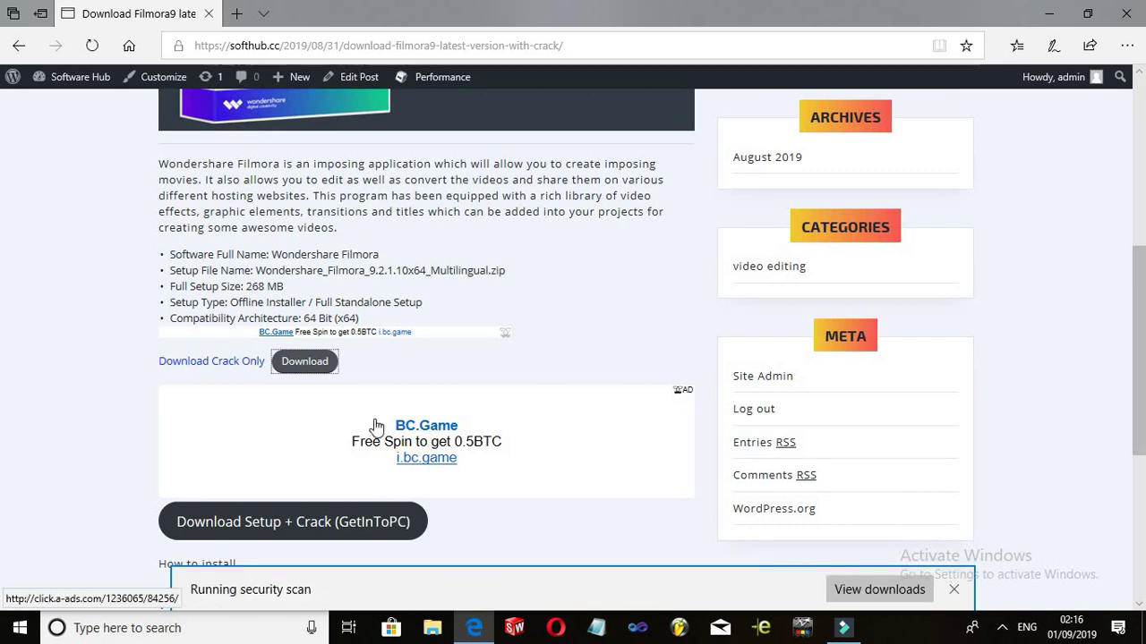
scroll(578, 269, "down", 2)
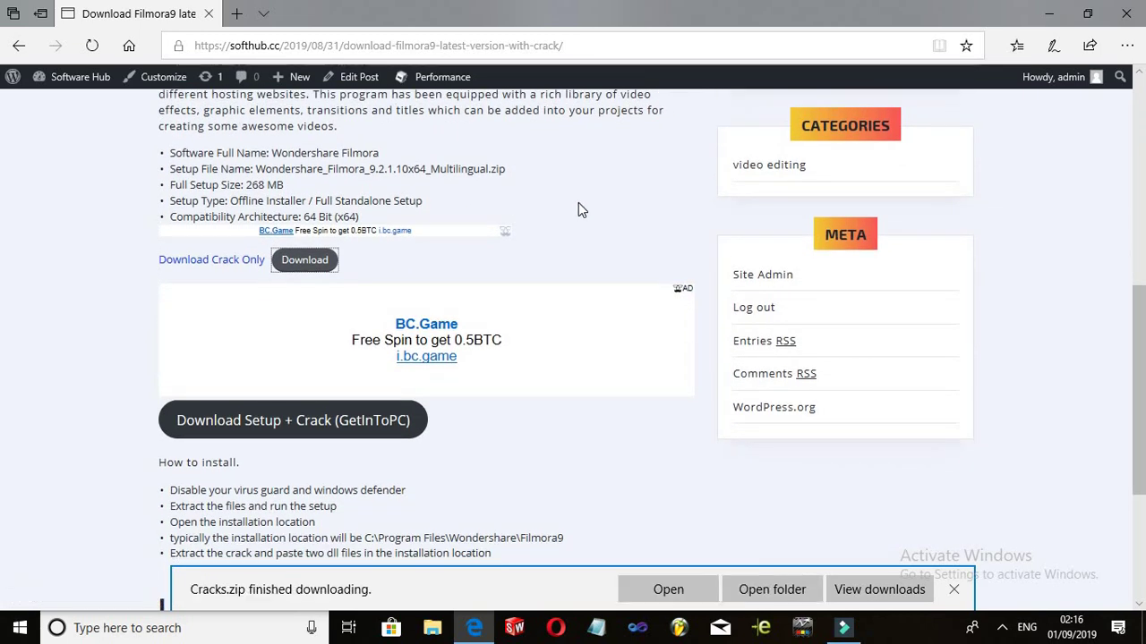
scroll(578, 205, "down", 3)
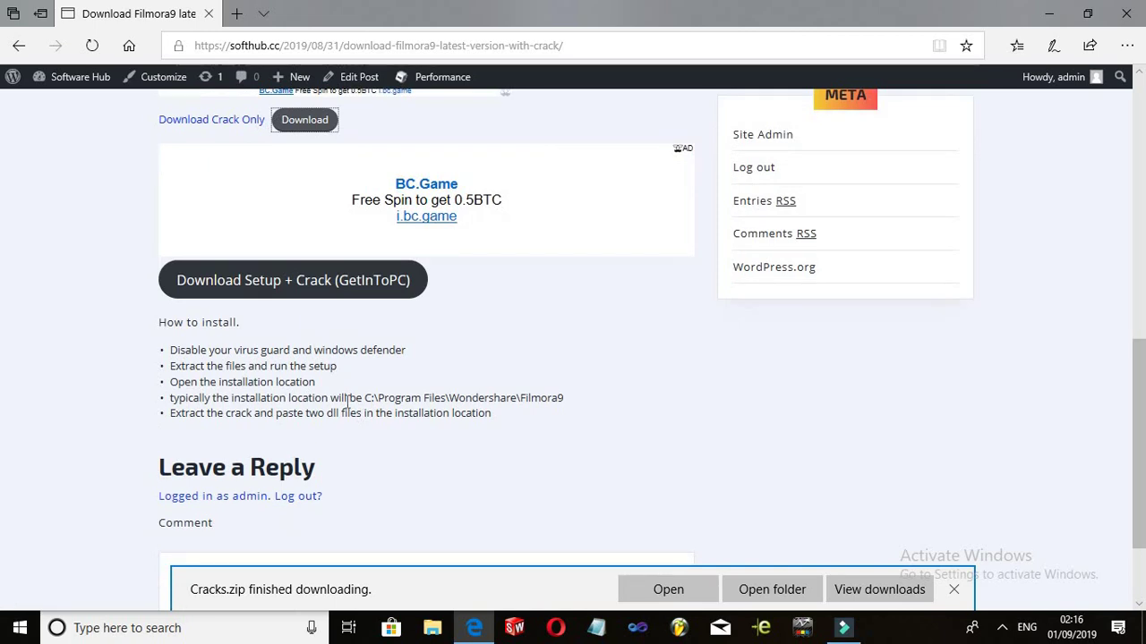